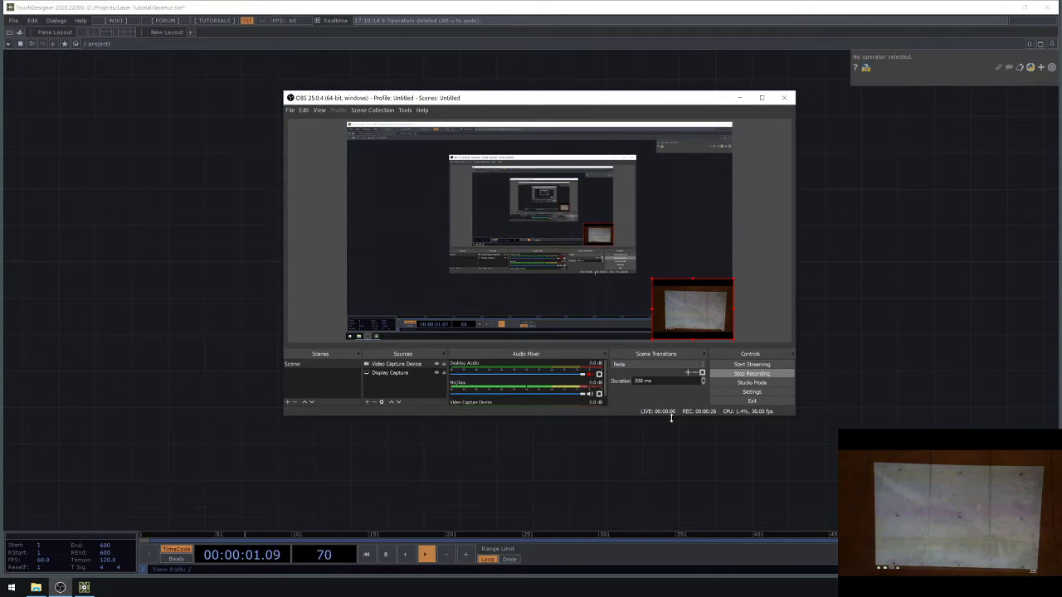
# - Add Geometry and Light COMPs plus a Render TOP alongside cam1 to form the 3D scene
pyautogui.click(615, 446)
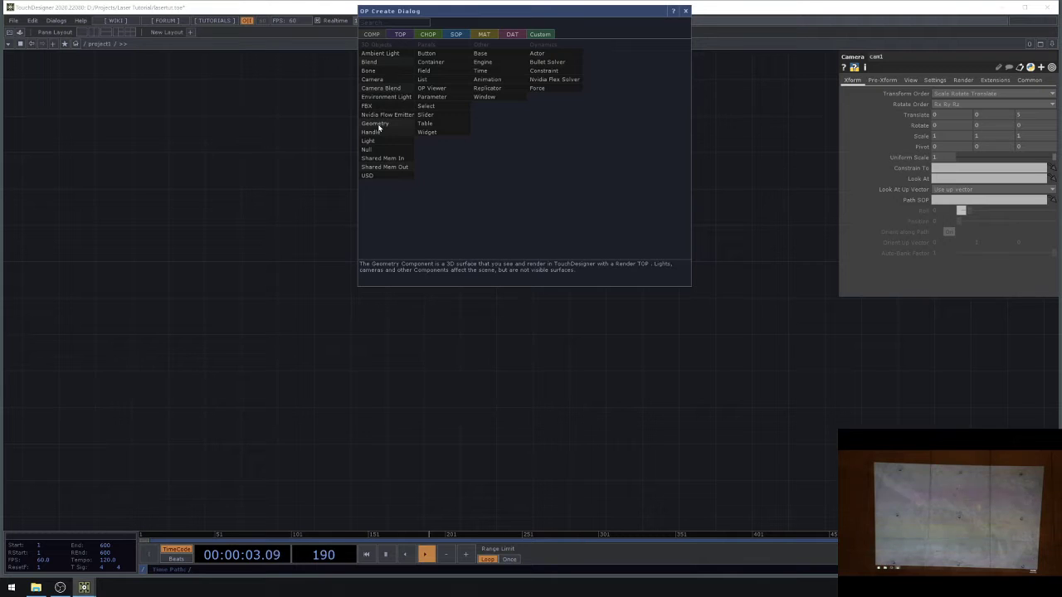
pyautogui.click(376, 123)
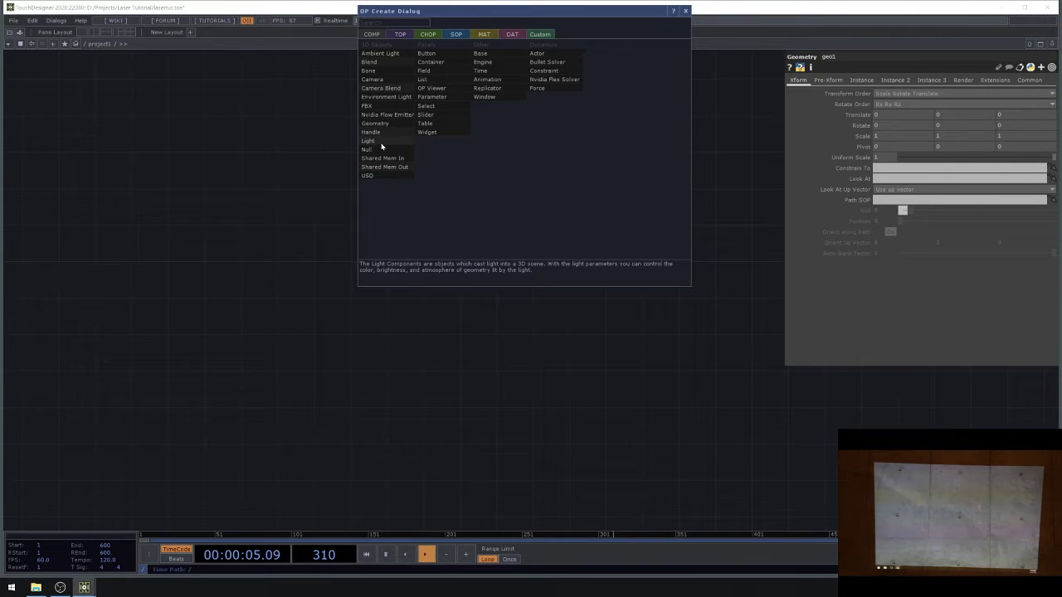
pyautogui.click(369, 142)
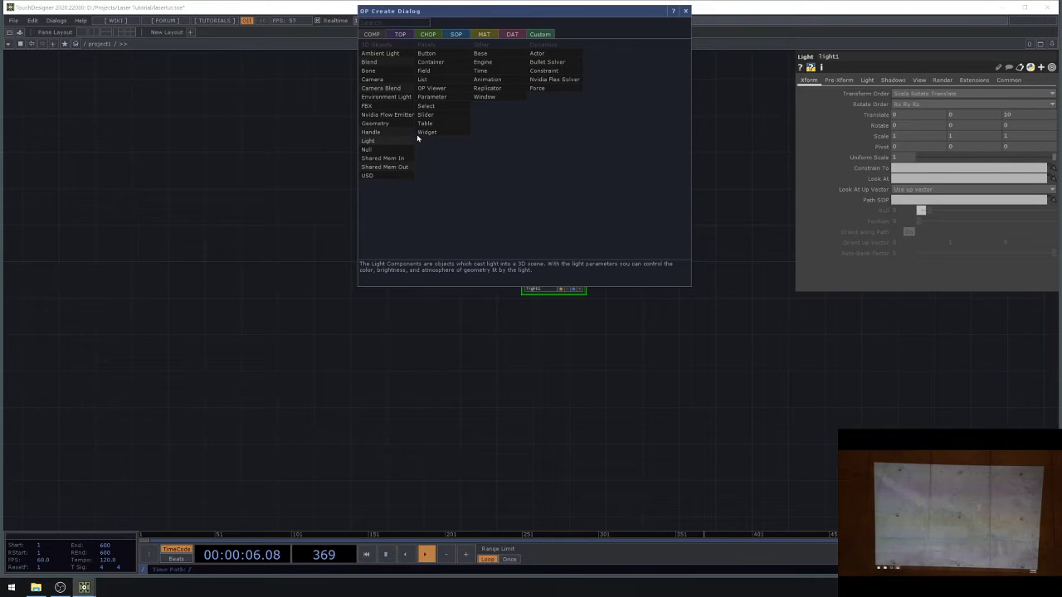
pyautogui.click(399, 35)
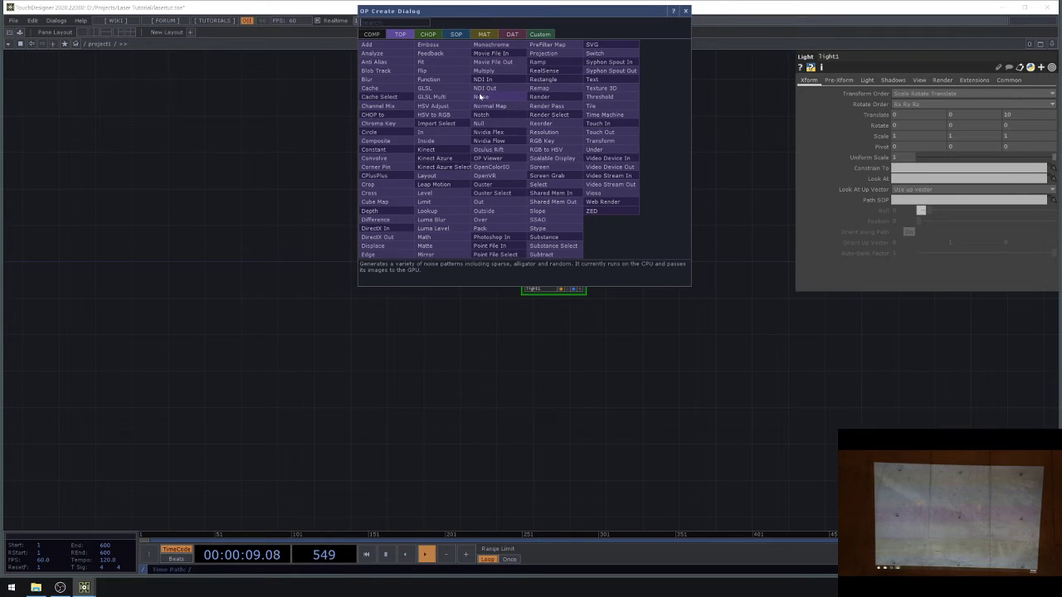
pyautogui.click(540, 97)
pyautogui.click(657, 192)
# - Inspect the parameters of cam1, geo1, light1 and render1
pyautogui.scroll(5, 705, 166)
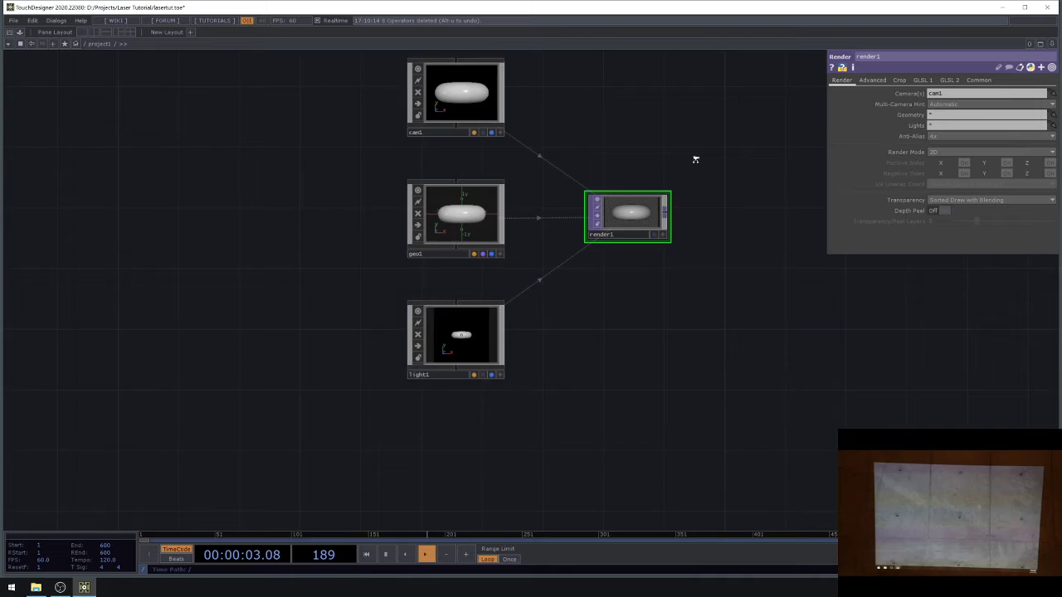
pyautogui.click(340, 108)
pyautogui.click(378, 240)
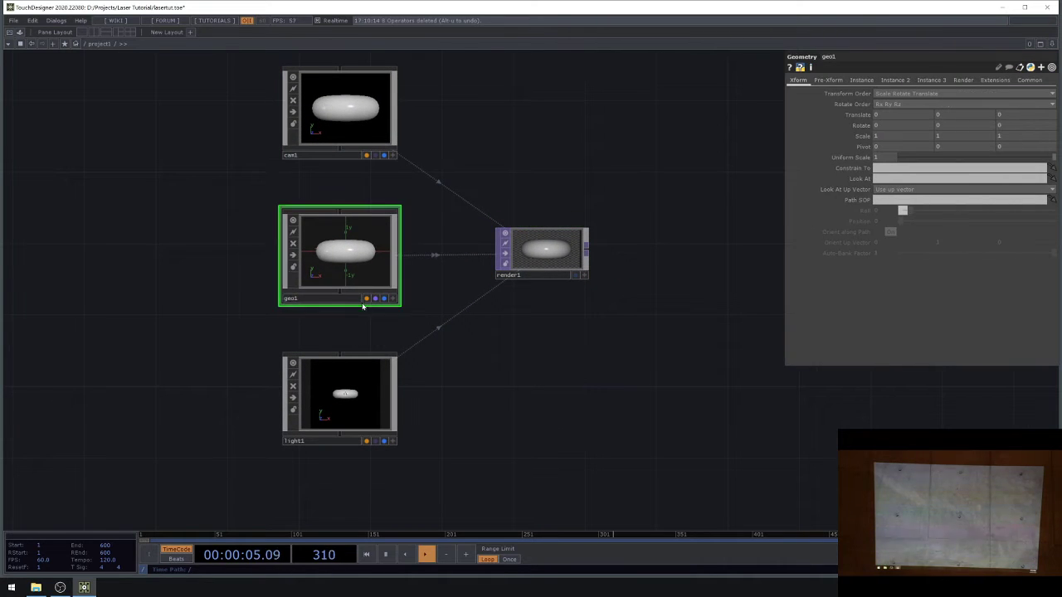
pyautogui.click(369, 390)
pyautogui.click(536, 253)
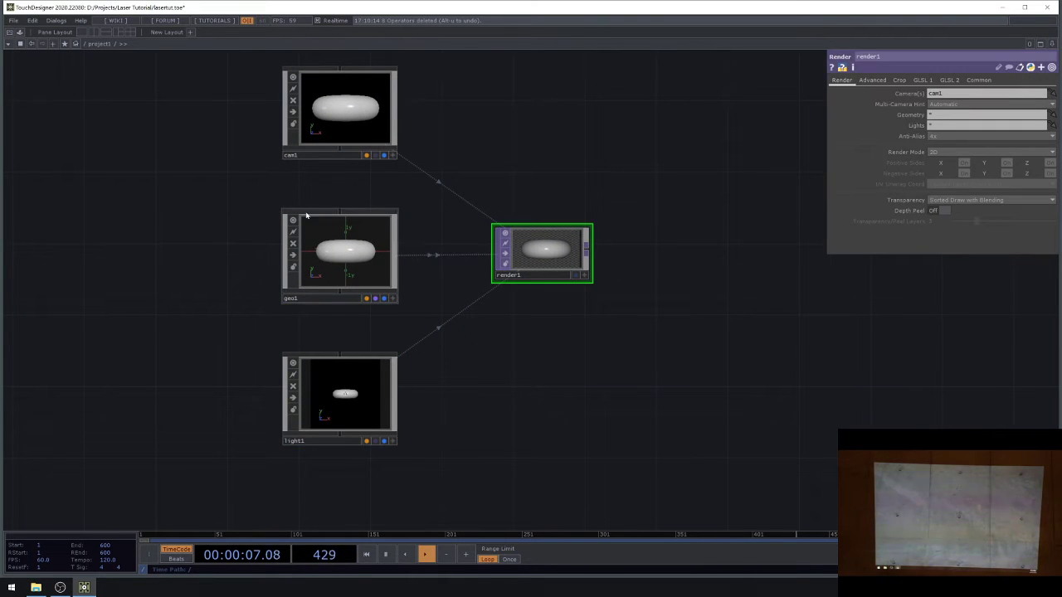
pyautogui.click(348, 390)
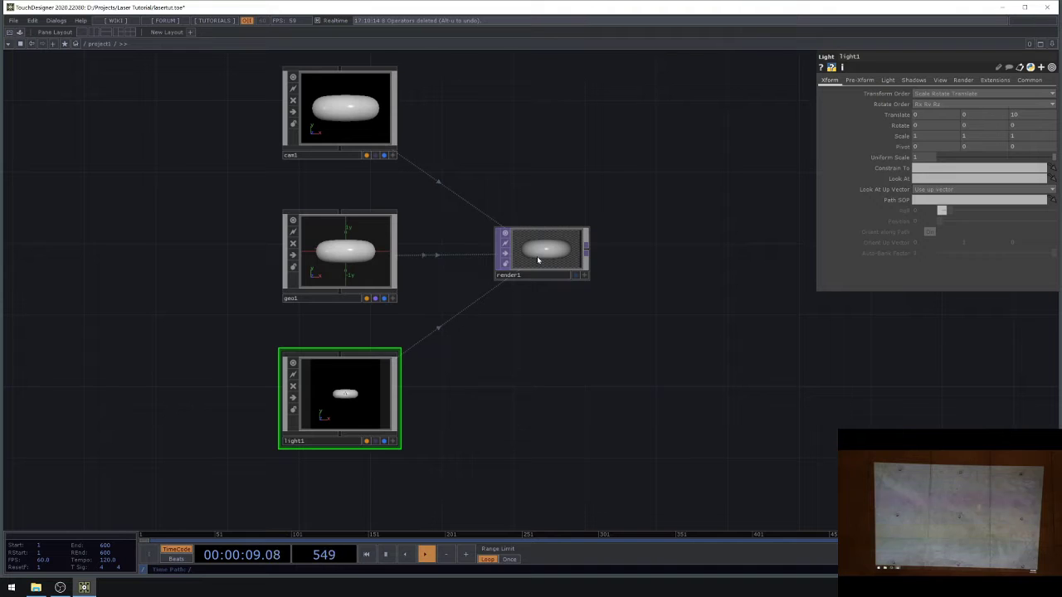
# - Set render1's resolution to 1920 by 1080 on its Common page
pyautogui.click(538, 261)
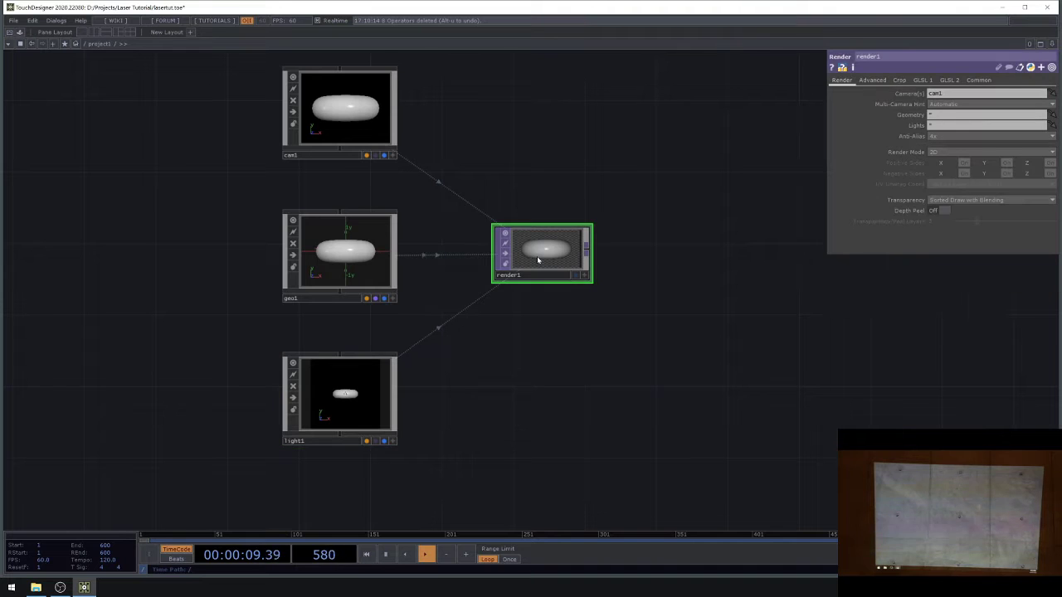
pyautogui.click(979, 80)
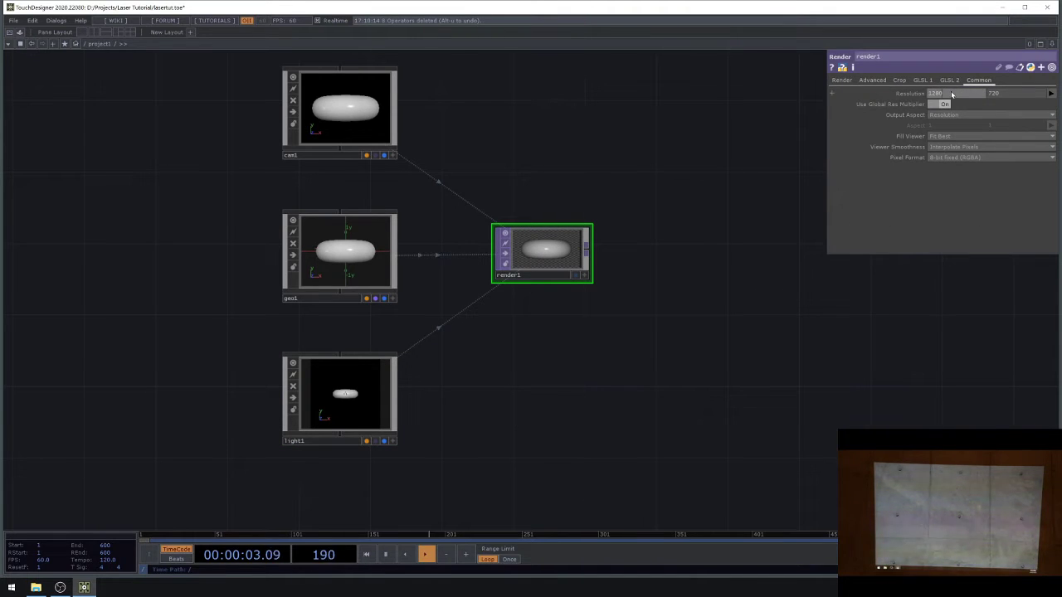
pyautogui.click(950, 94)
pyautogui.write('1920')
pyautogui.press('Tab')
pyautogui.write('1080')
pyautogui.press('Return')
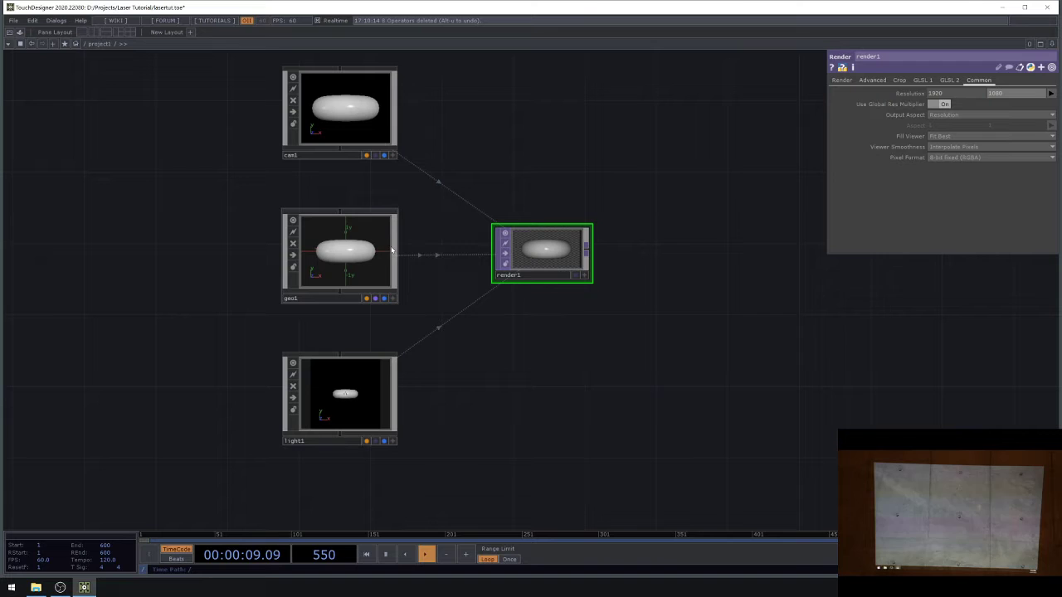
# - Enter geo1 and delete torus1, also removing an Emboss node added by mistake
pyautogui.click(363, 248)
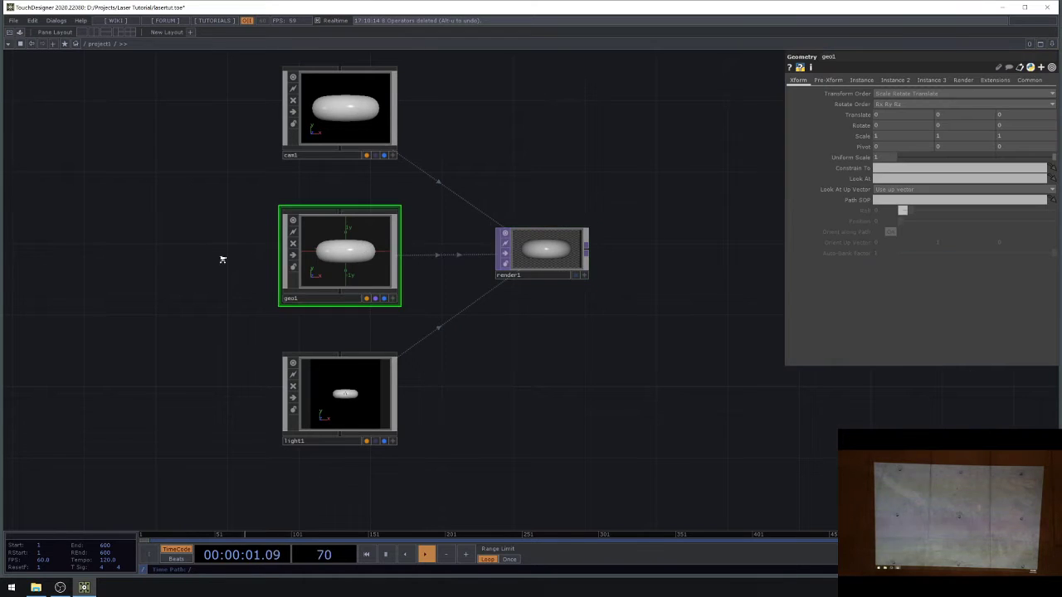
pyautogui.scroll(3, 221, 258)
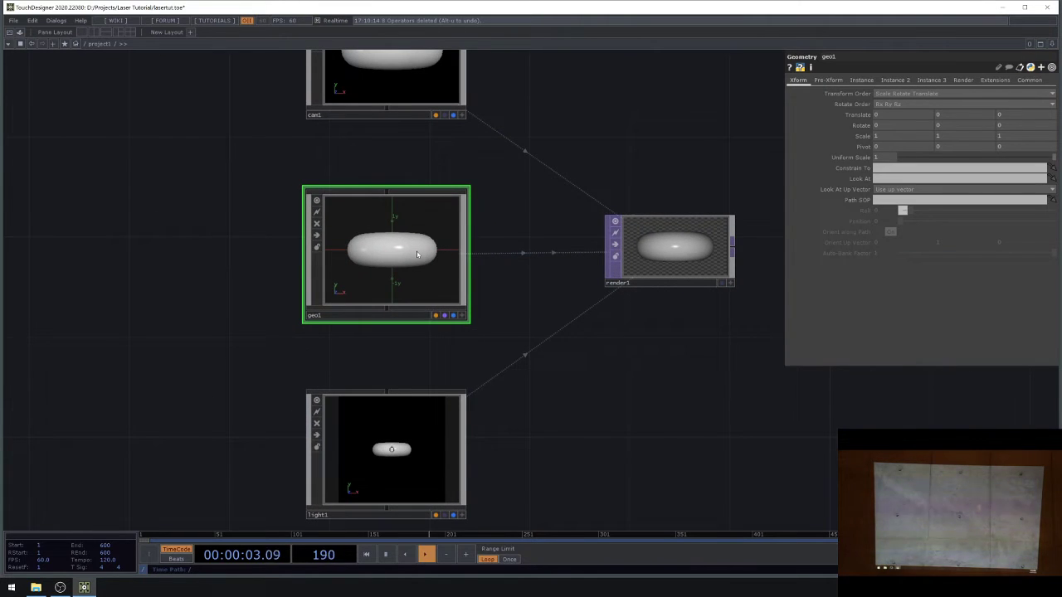
pyautogui.doubleClick(417, 254)
pyautogui.press('Delete')
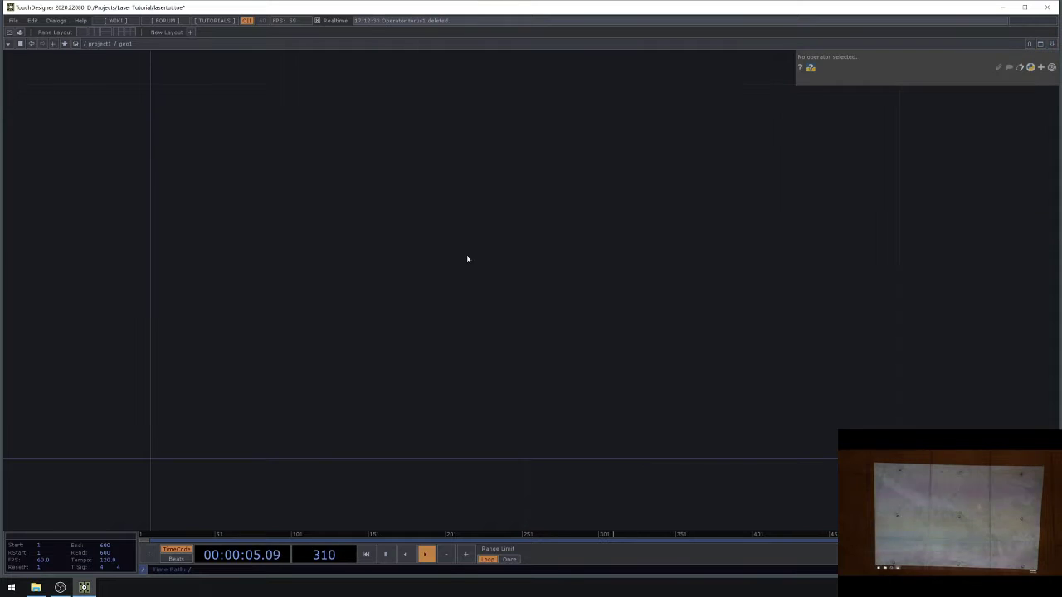
pyautogui.press('Tab')
pyautogui.click(516, 106)
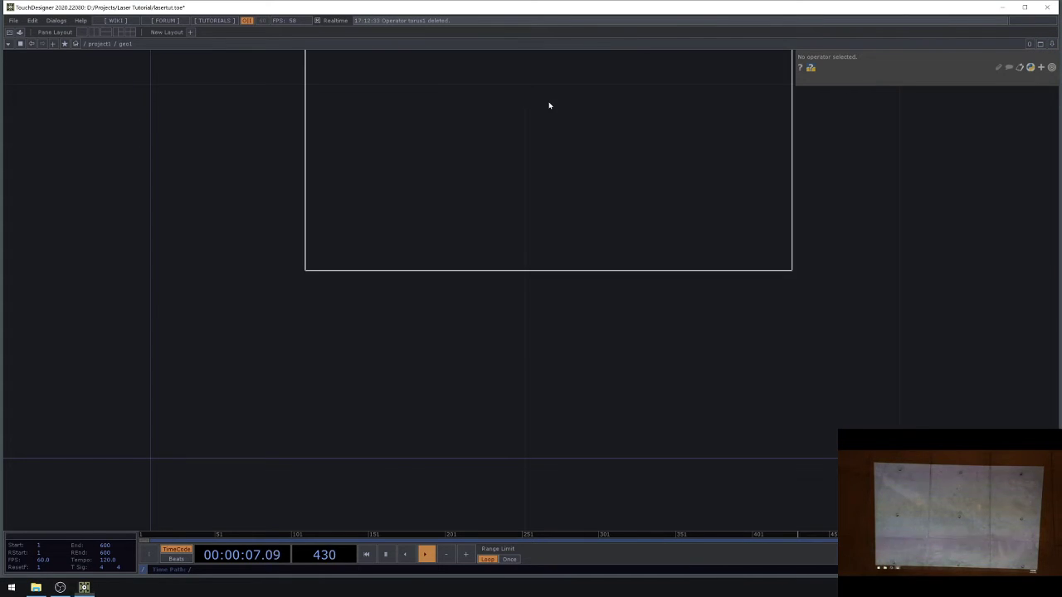
pyautogui.click(554, 196)
pyautogui.press('Delete')
# - Add a Grid SOP inside geo1 and size it 1.2 by 0.9
pyautogui.press('Tab')
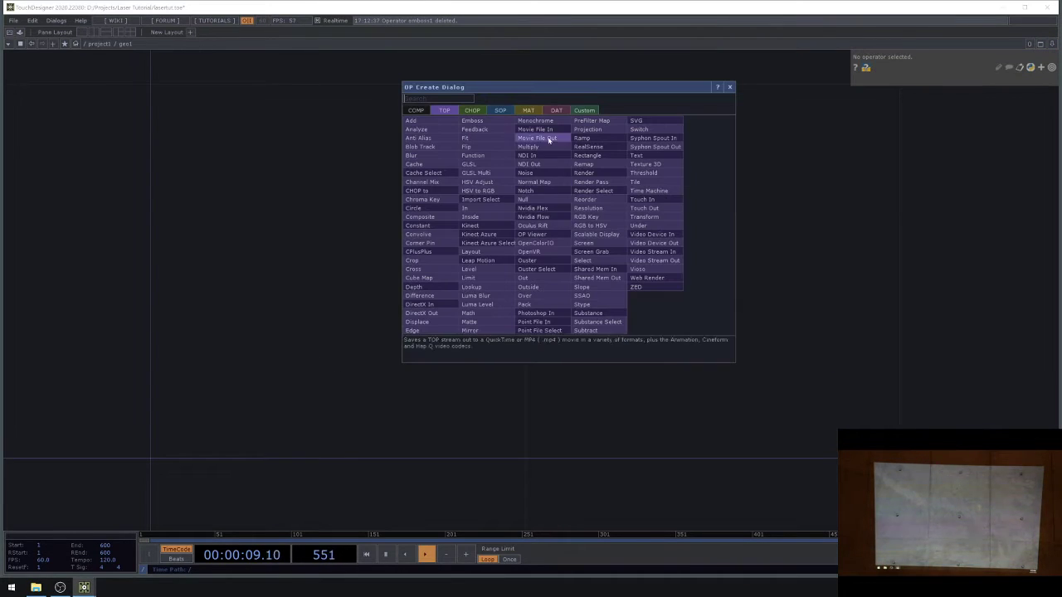
pyautogui.click(500, 111)
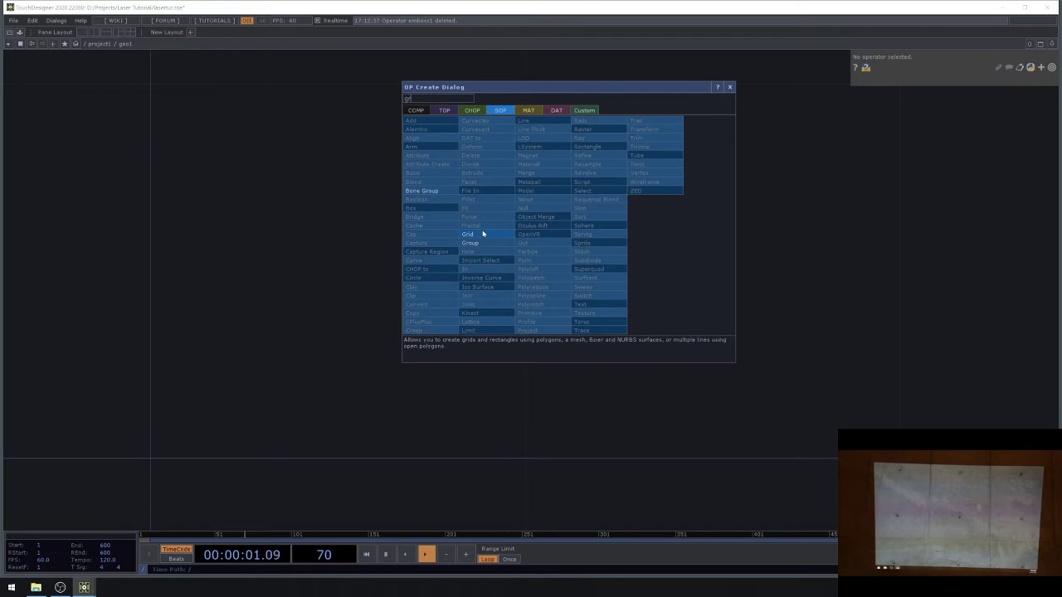
pyautogui.click(469, 234)
pyautogui.click(484, 213)
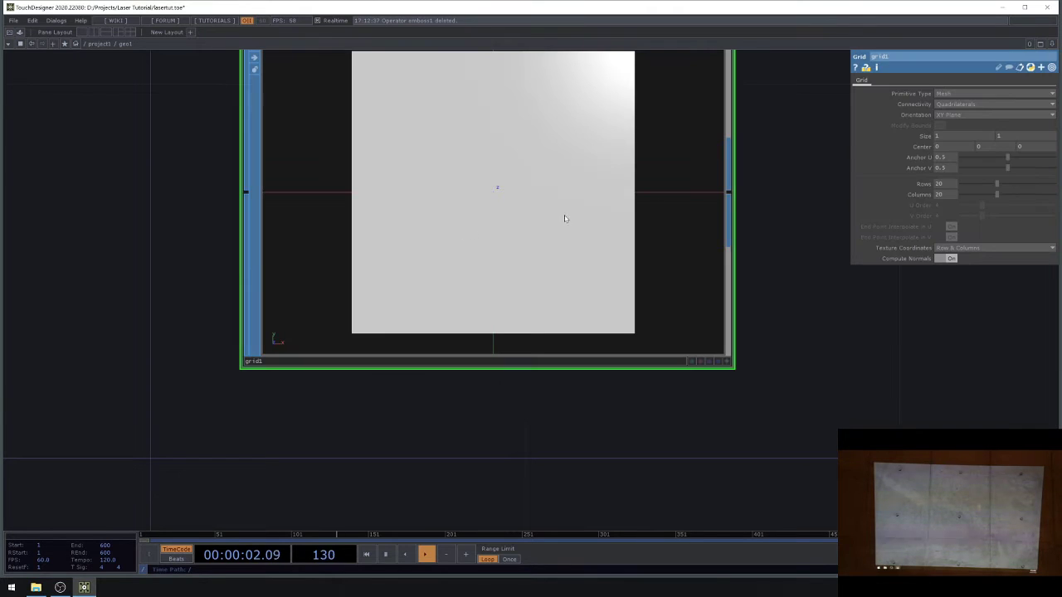
pyautogui.click(940, 136)
pyautogui.write('1.2')
pyautogui.press('Tab')
pyautogui.write('0.')
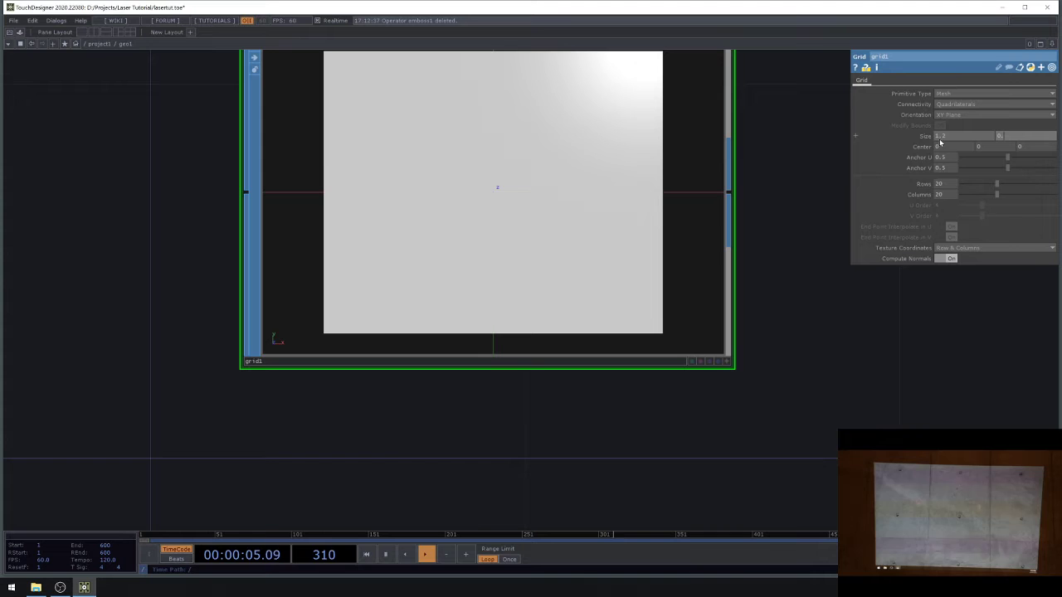
pyautogui.write('9')
pyautogui.press('Return')
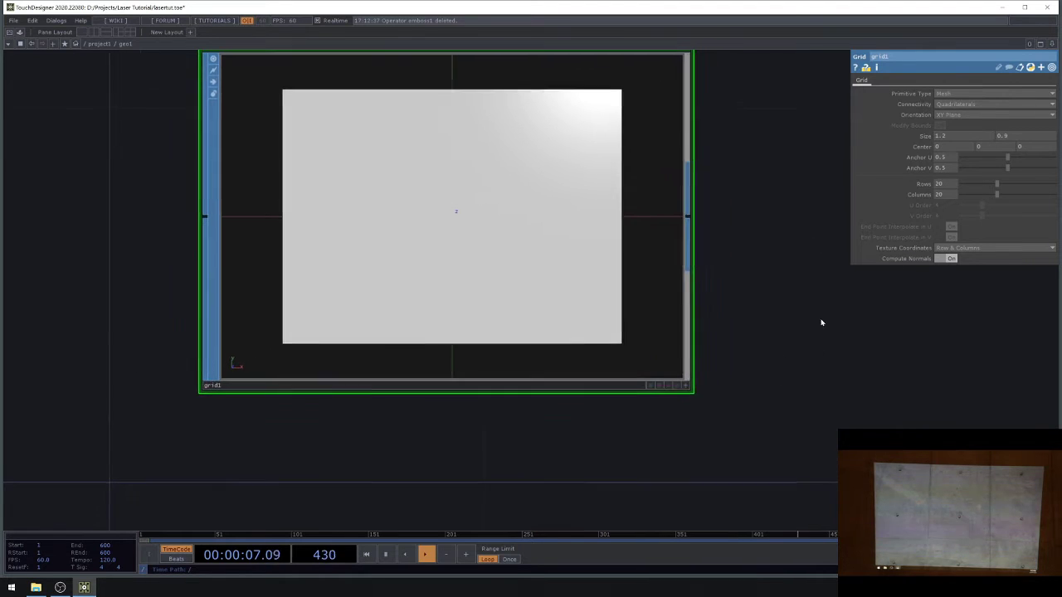
# - Give grid1 3 rows and 3 columns
pyautogui.click(944, 184)
pyautogui.write('3')
pyautogui.press('Tab')
pyautogui.write('3')
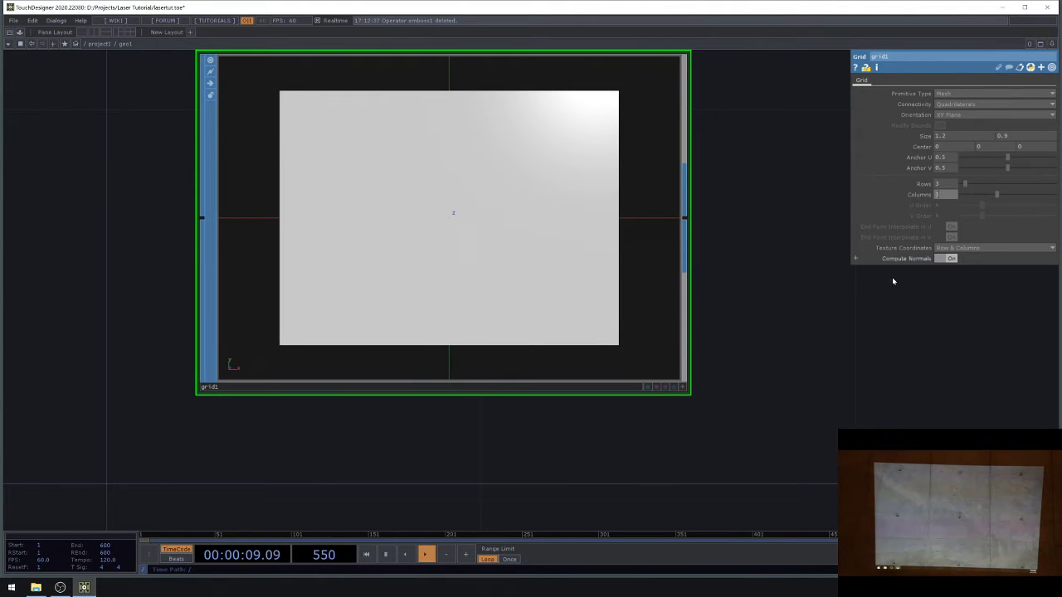
pyautogui.press('Return')
# - Check grid1 in wireframe preview and make it the displayed, rendered geometry
pyautogui.click(708, 379)
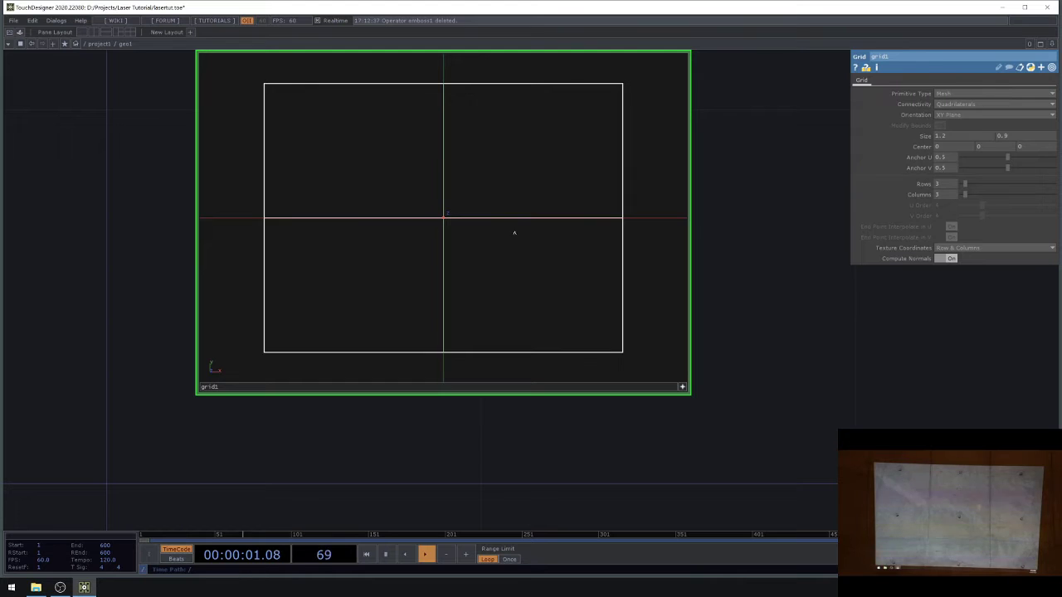
pyautogui.scroll(3, 478, 197)
pyautogui.scroll(-2, 241, 120)
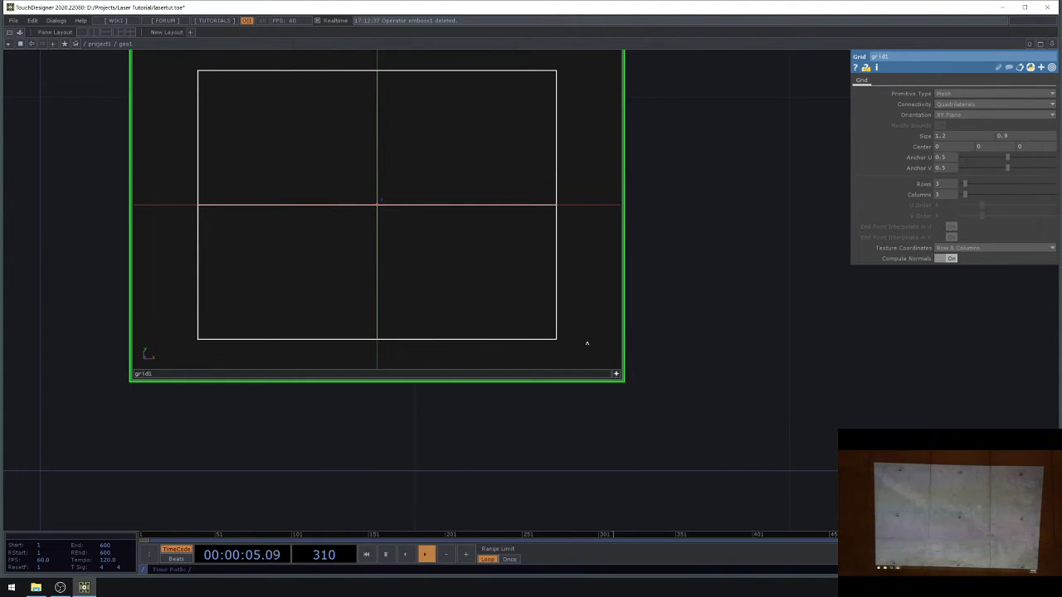
pyautogui.click(616, 374)
pyautogui.scroll(-2, 457, 257)
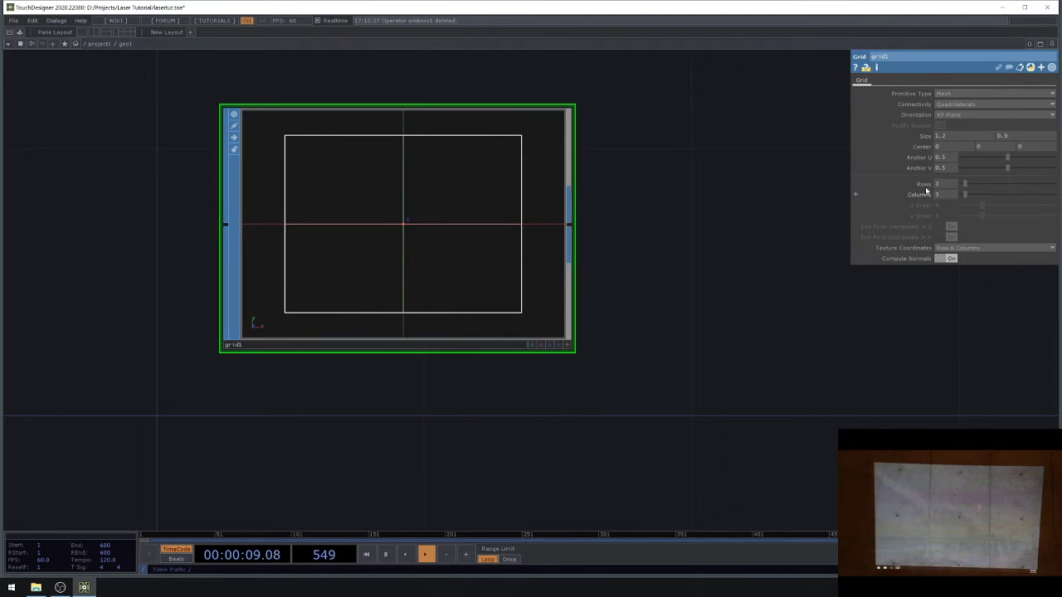
pyautogui.click(557, 346)
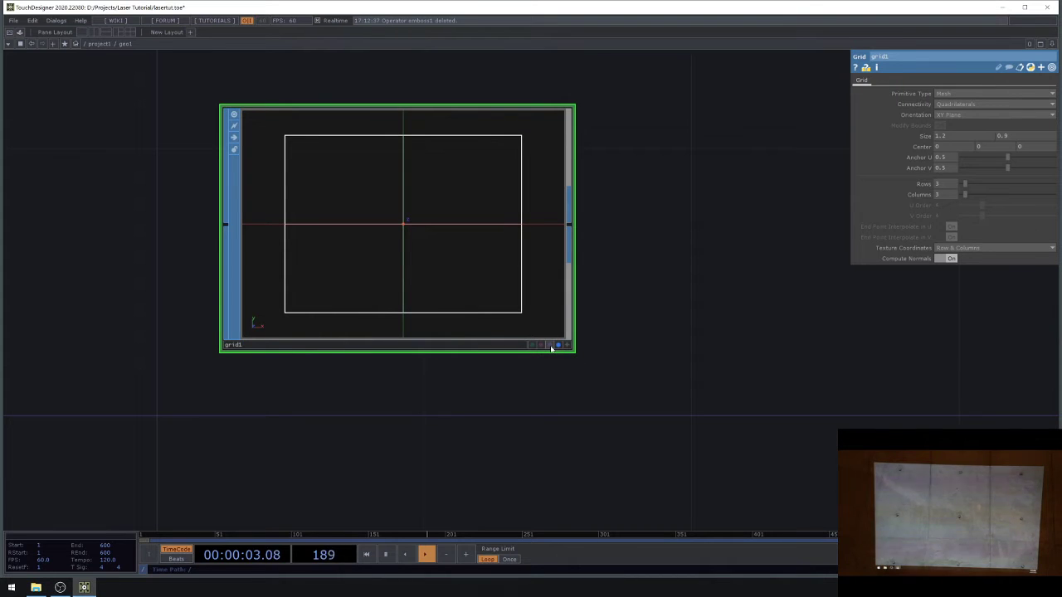
# - Set grid1's Primitive Type to Polygon
pyautogui.click(108, 45)
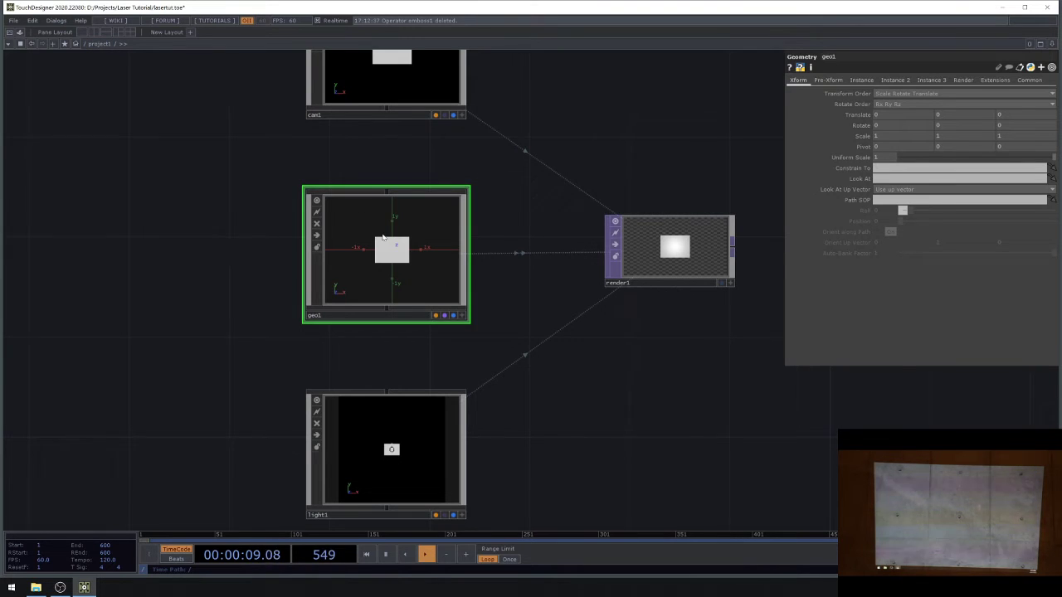
pyautogui.press('i')
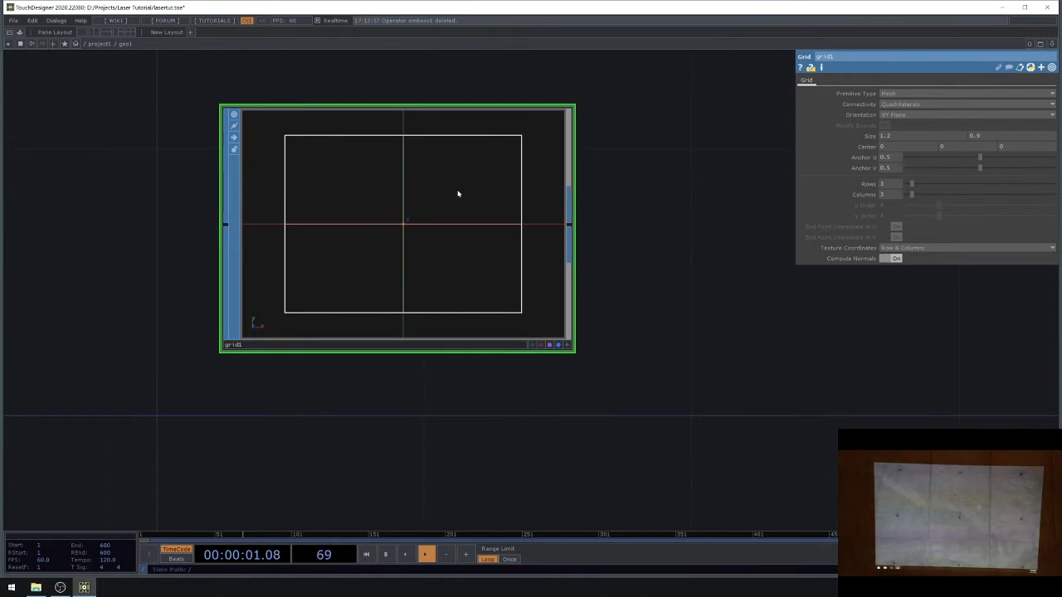
pyautogui.click(901, 94)
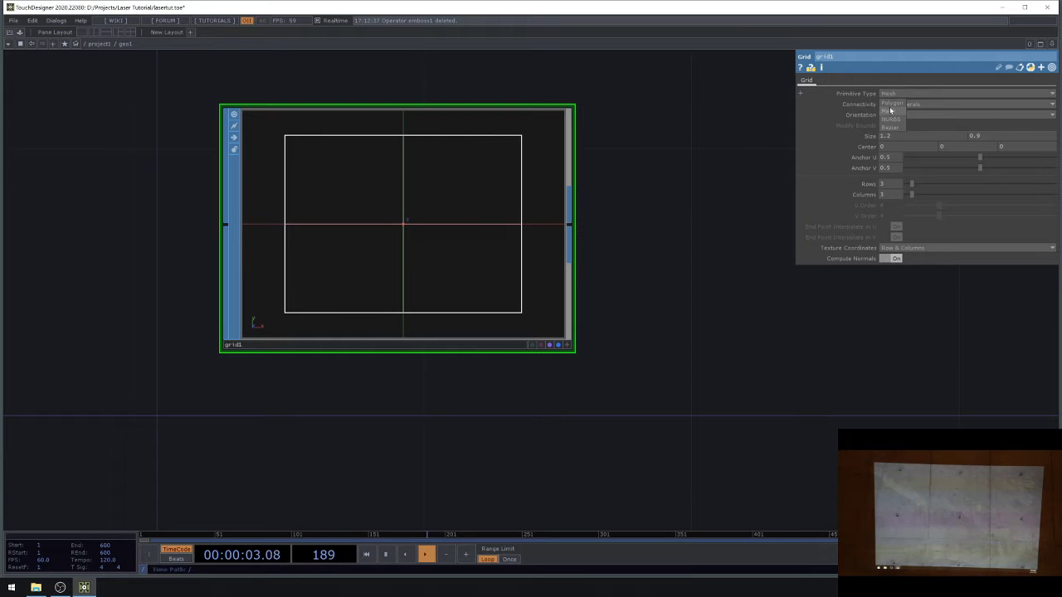
pyautogui.click(894, 103)
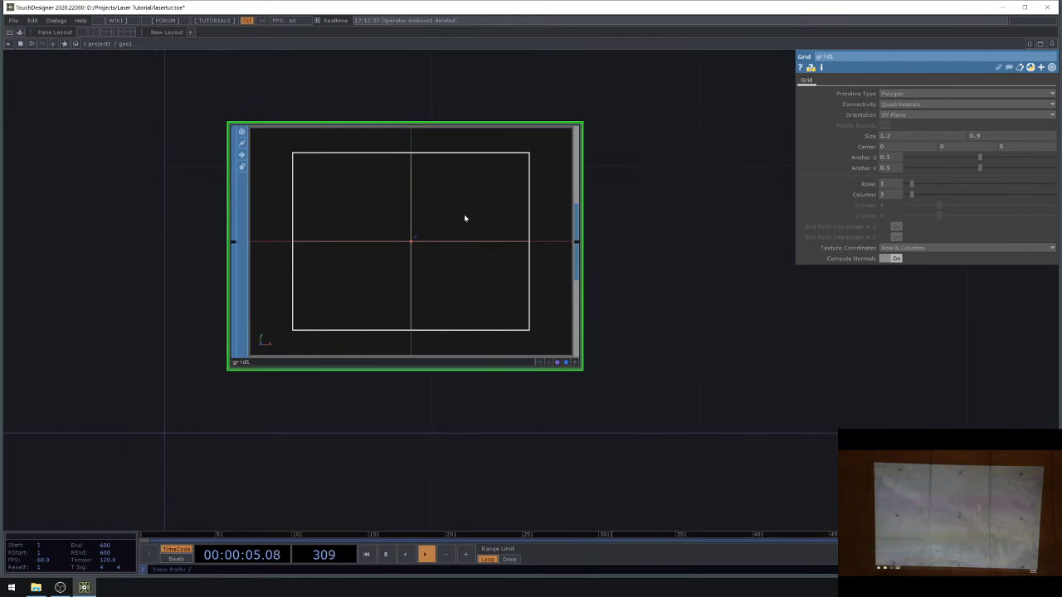
# - Move cam1 closer to the grid by setting its Translate Z to 1.95
pyautogui.click(99, 44)
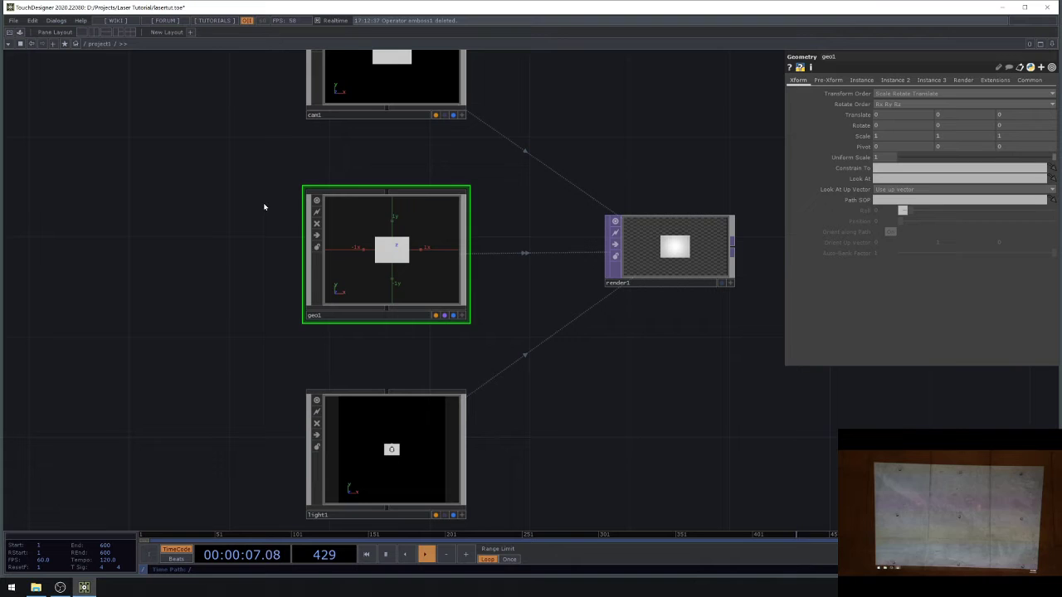
pyautogui.scroll(5, 692, 263)
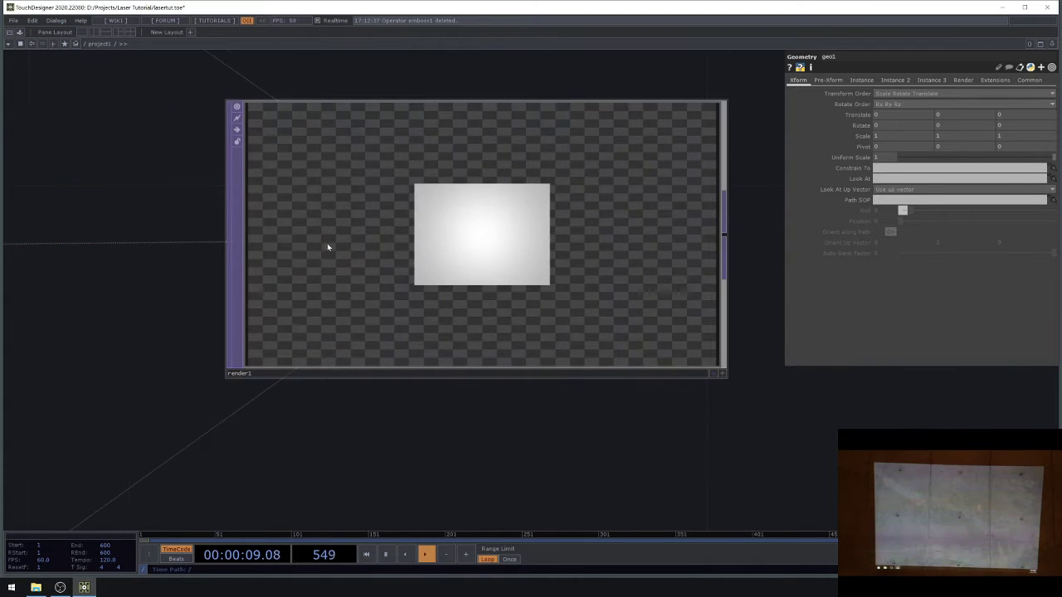
pyautogui.scroll(-5, 432, 254)
pyautogui.click(248, 149)
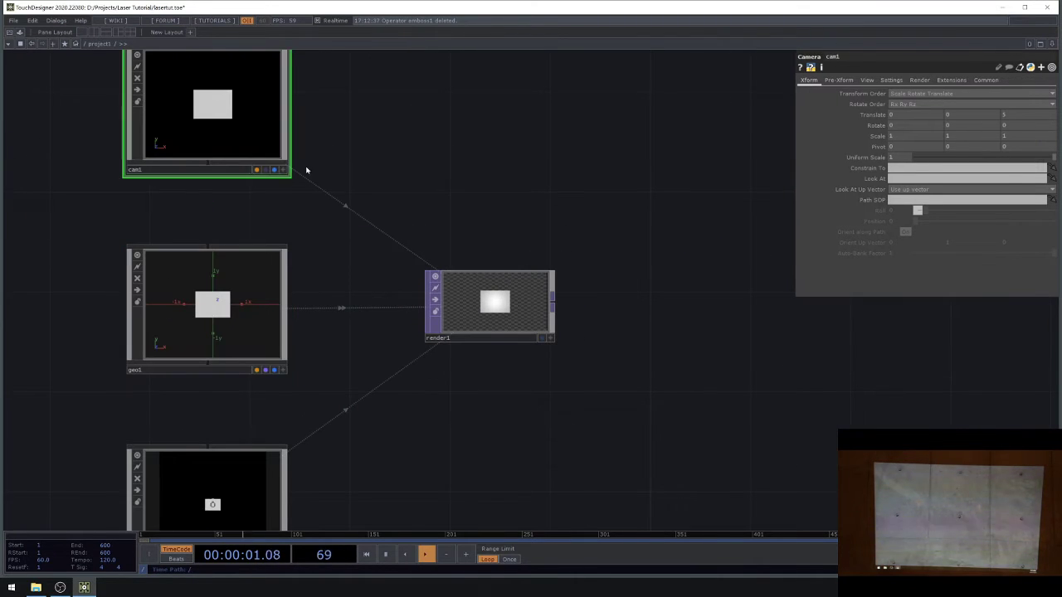
pyautogui.scroll(5, 501, 314)
pyautogui.moveTo(1033, 125)
pyautogui.mouseDown(button='middle')
pyautogui.moveTo(1037, 100)
pyautogui.moveTo(1035, 114)
pyautogui.mouseUp(button='middle')
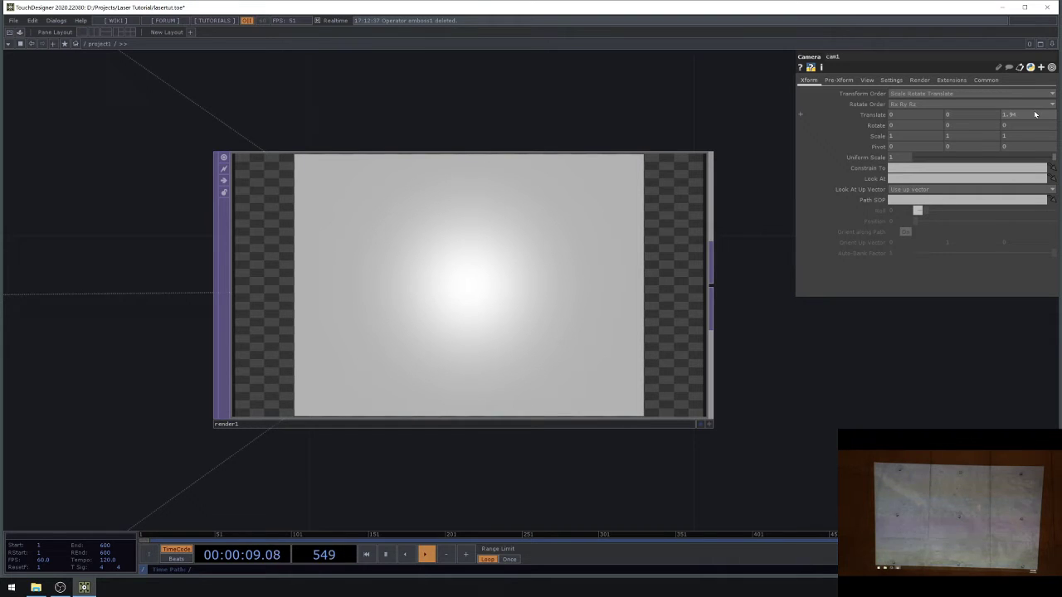
pyautogui.write('1.9')
pyautogui.press('Return')
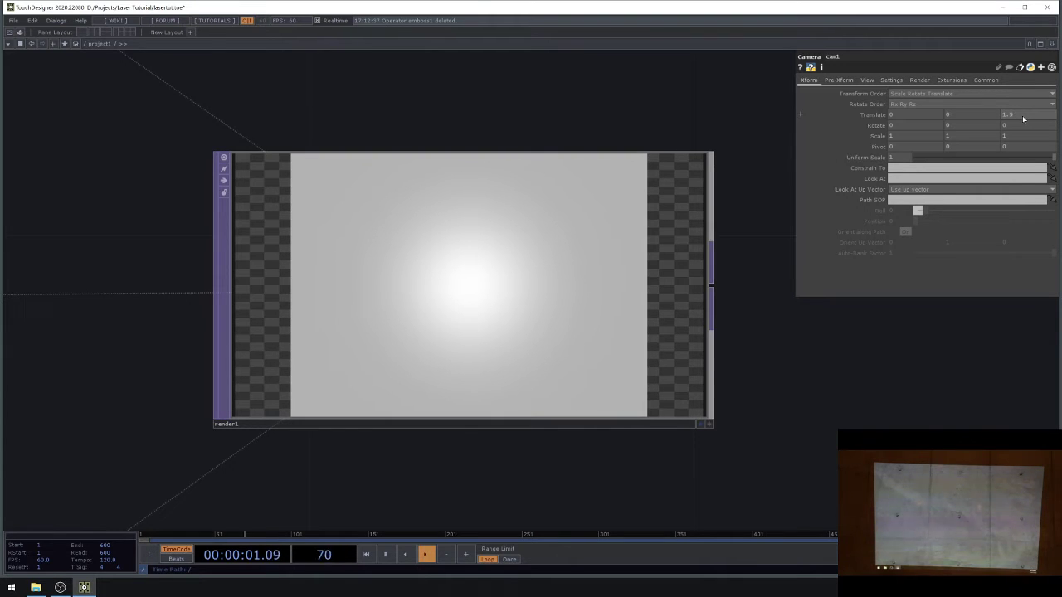
pyautogui.write('5')
pyautogui.press('Return')
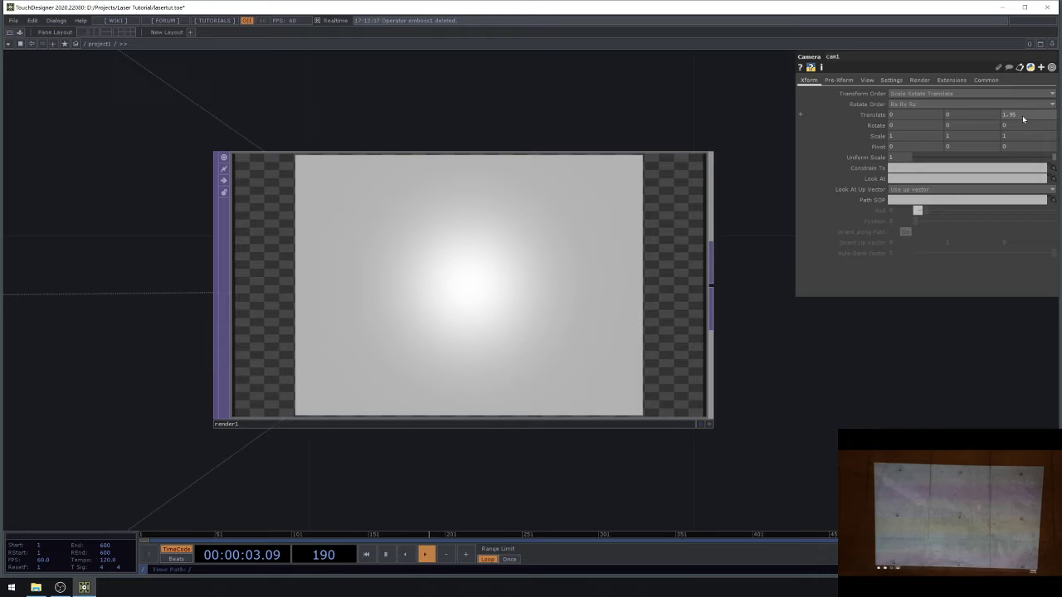
# - Create a Wireframe MAT, wireframe1, beside geo1
pyautogui.click(618, 193)
pyautogui.scroll(-5, 578, 240)
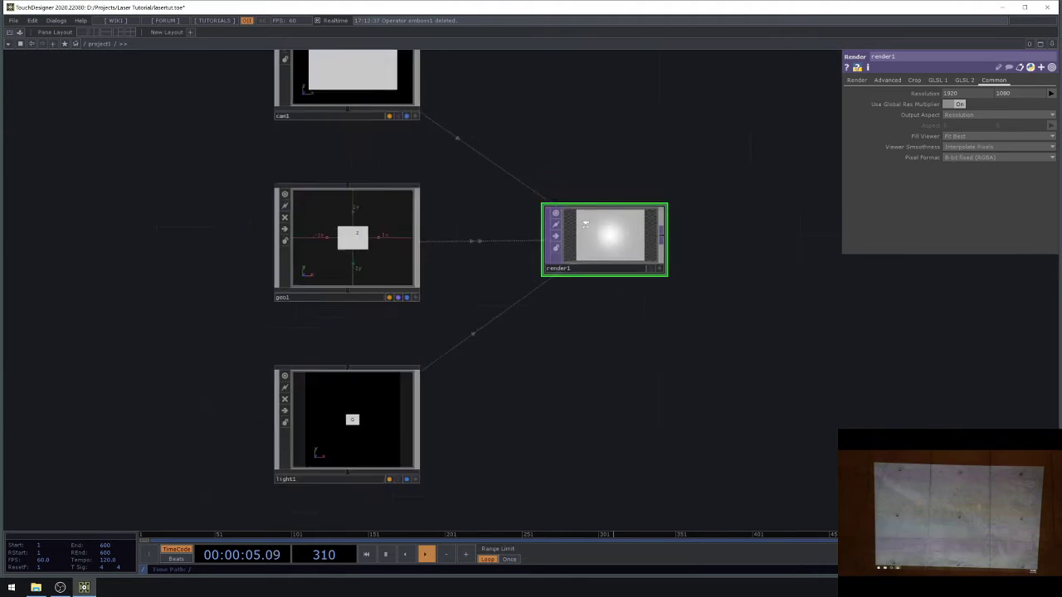
pyautogui.scroll(5, 626, 230)
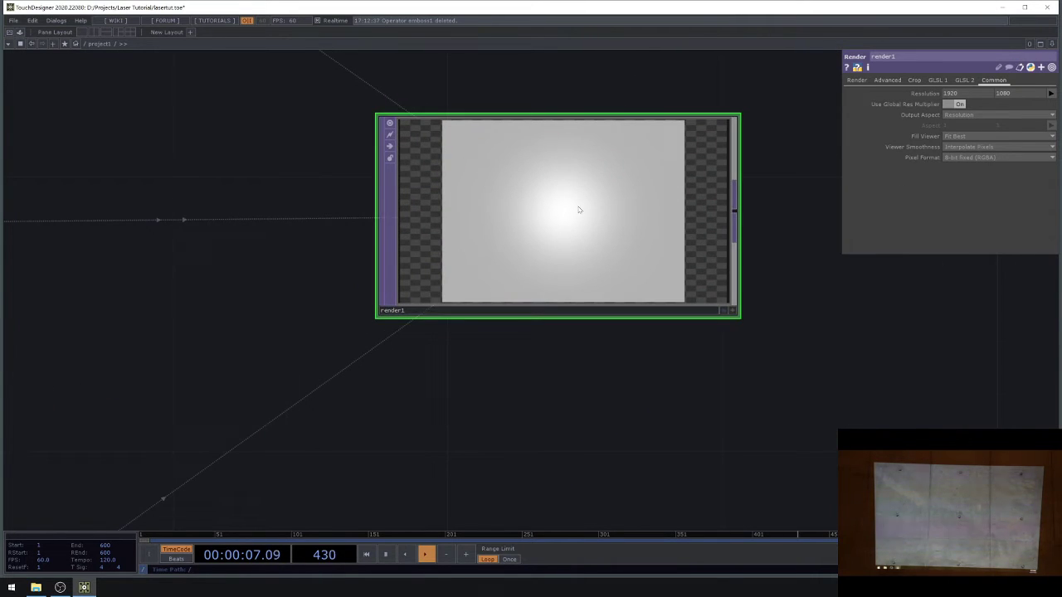
pyautogui.scroll(-5, 654, 220)
pyautogui.press('Tab')
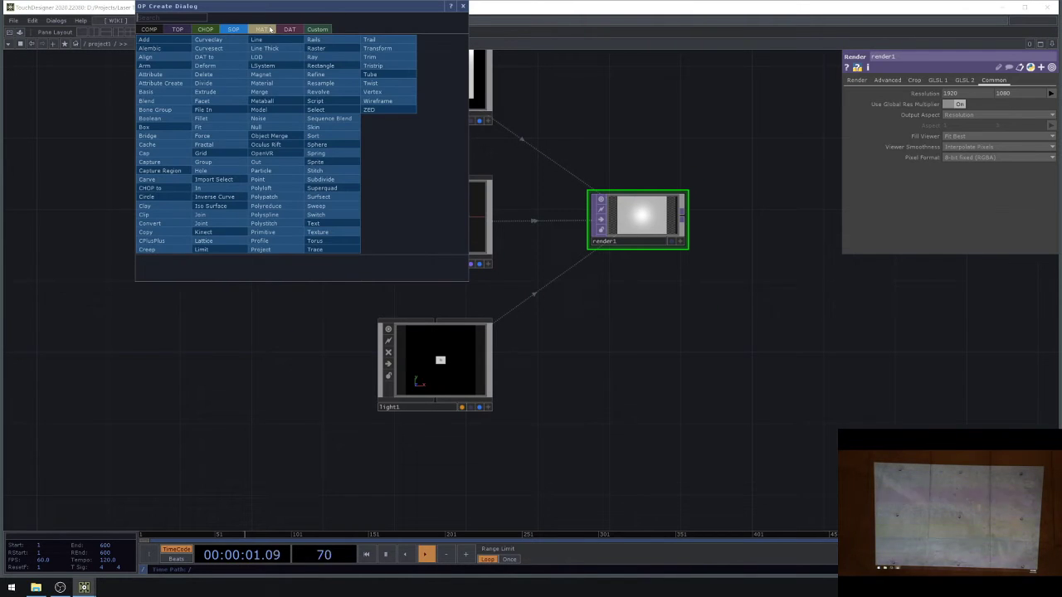
pyautogui.click(267, 30)
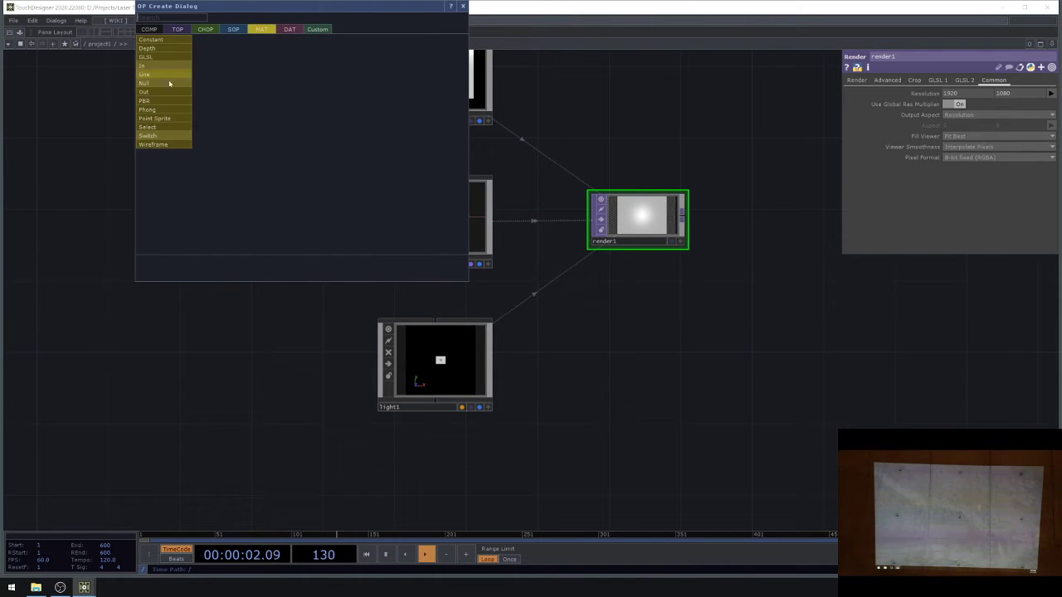
pyautogui.click(155, 144)
pyautogui.click(280, 212)
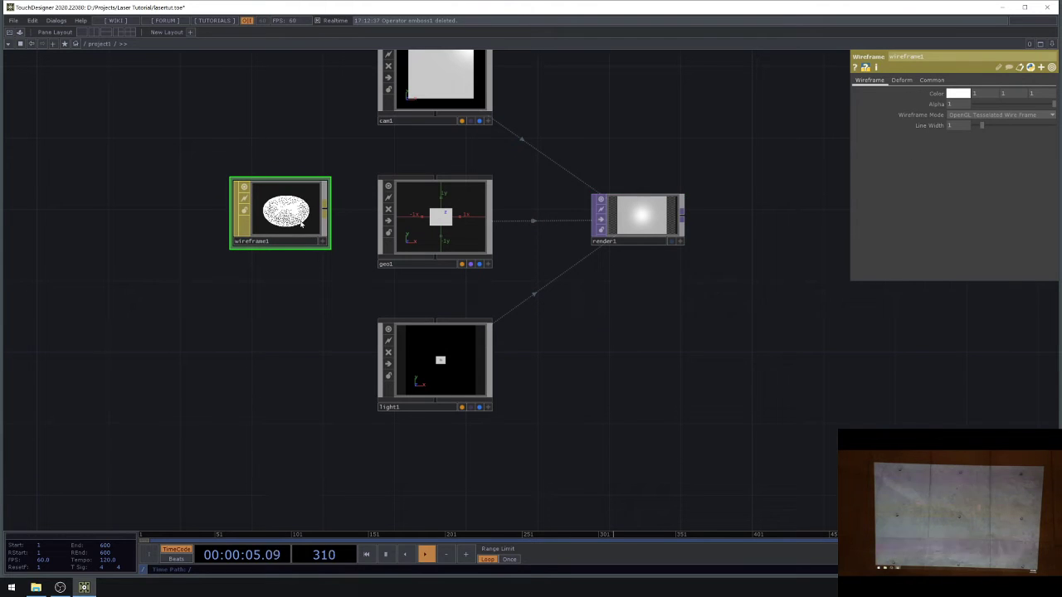
# - Assign wireframe1 as geo1's material and raise its Line Width to about 3.25
pyautogui.moveTo(296, 218); pyautogui.dragTo(424, 216)
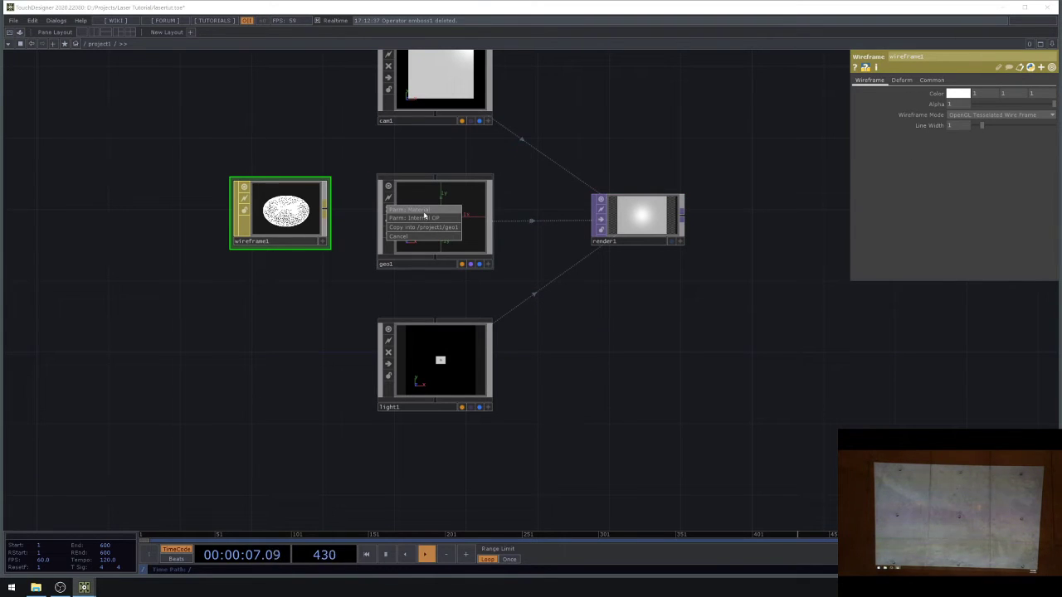
pyautogui.click(424, 212)
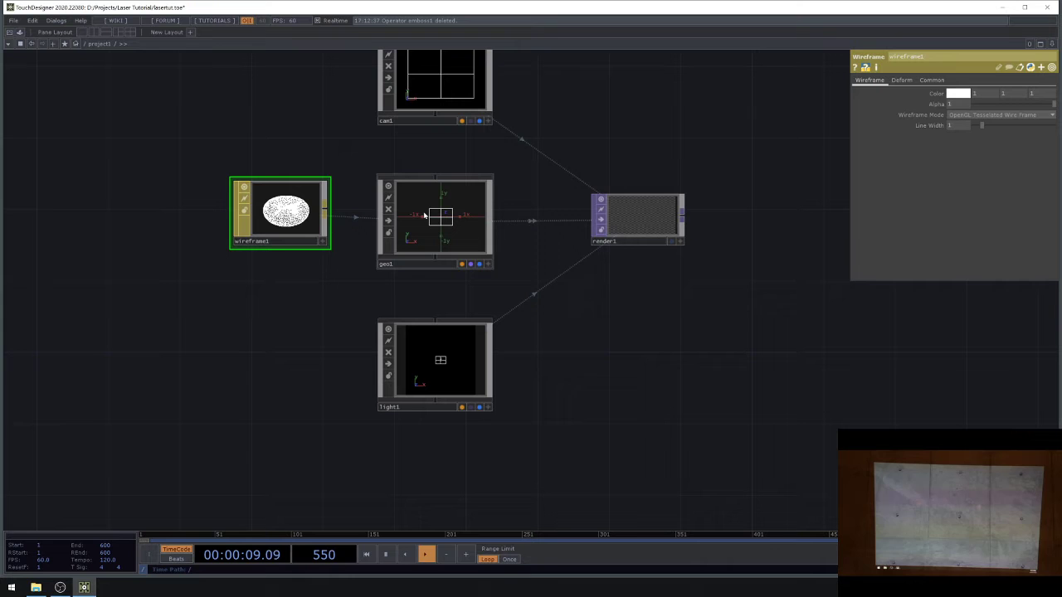
pyautogui.scroll(8, 659, 206)
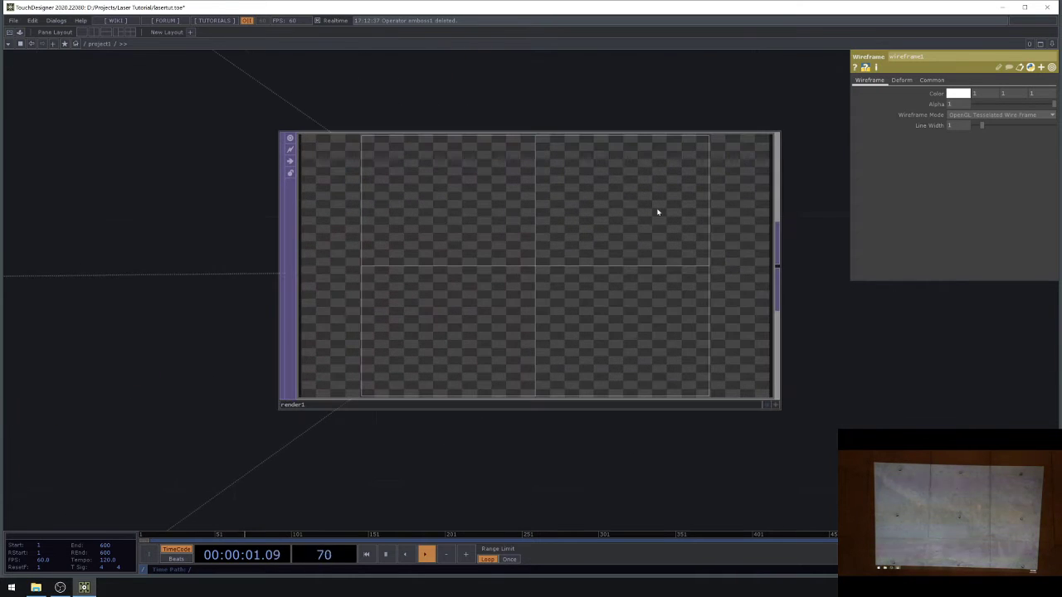
pyautogui.scroll(3, 566, 241)
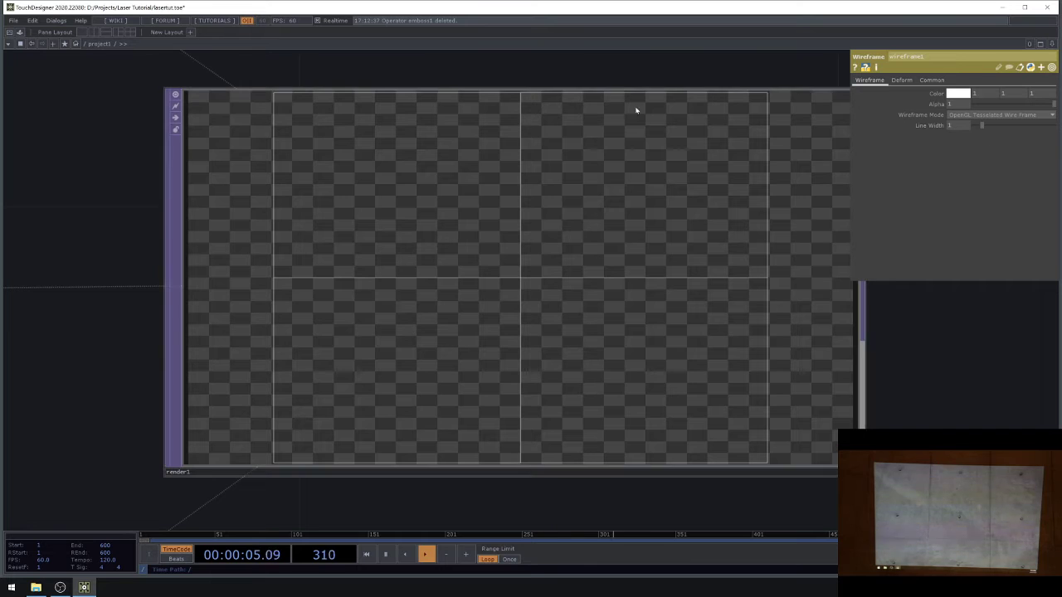
pyautogui.moveTo(983, 131); pyautogui.dragTo(1013, 126)
pyautogui.click(557, 178)
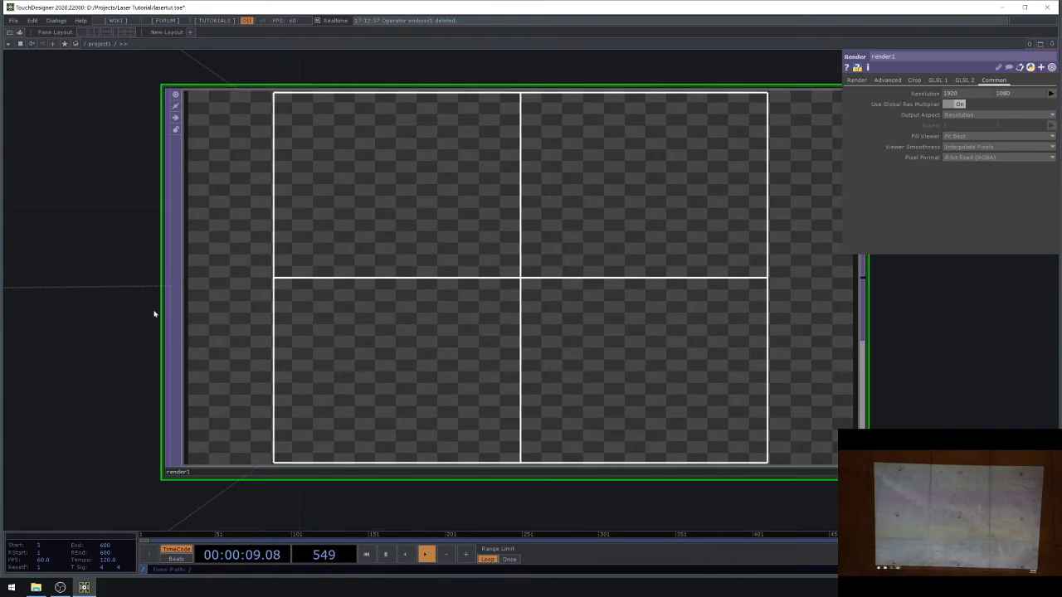
# - Append a Null TOP after render1, rename it null_output, and position it
pyautogui.scroll(-5, 346, 285)
pyautogui.scroll(-2, 406, 357)
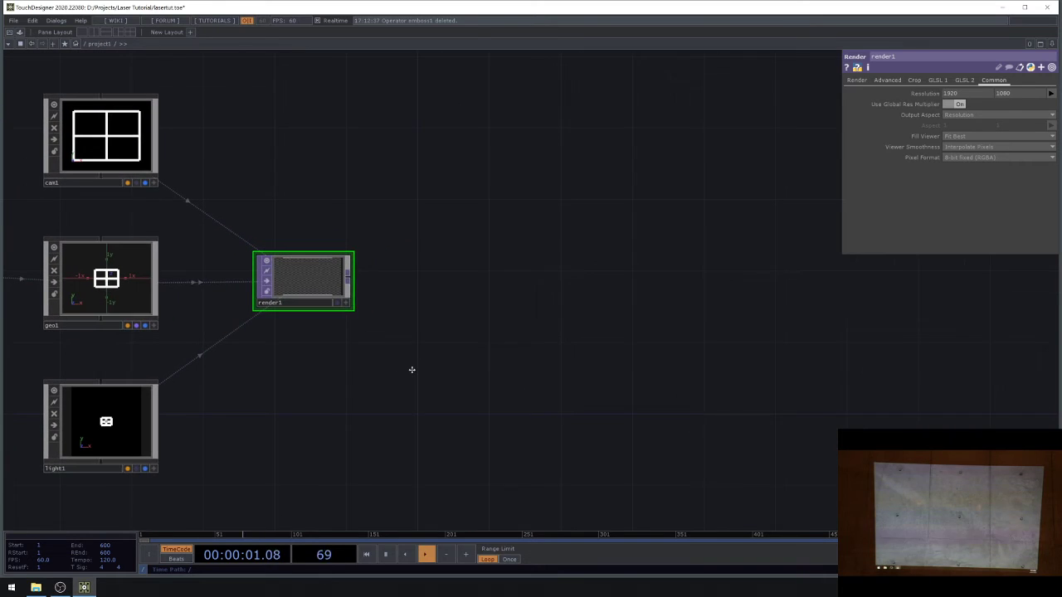
pyautogui.moveTo(421, 375); pyautogui.dragTo(399, 340)
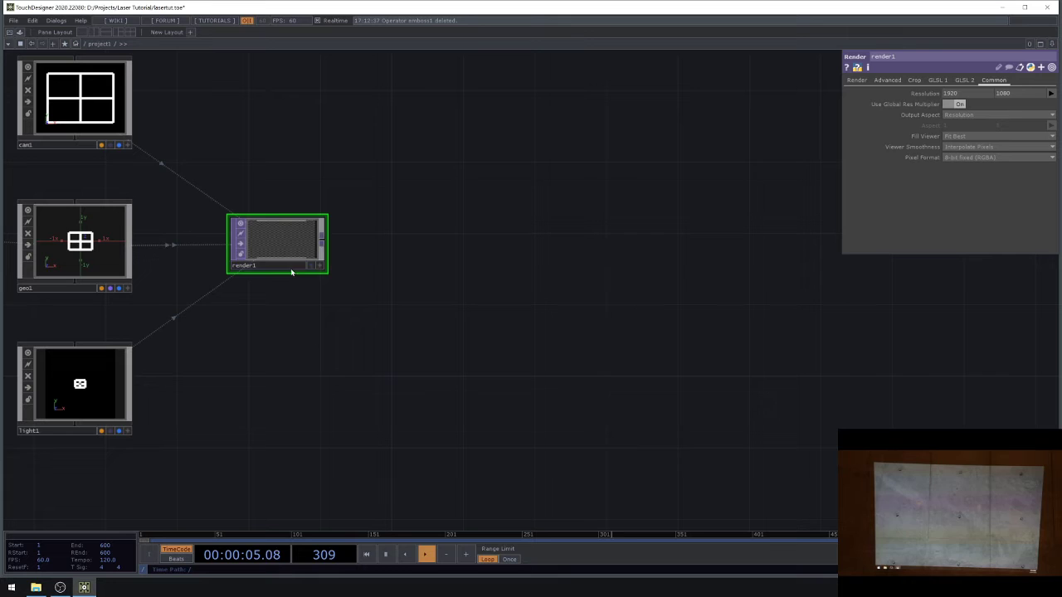
pyautogui.rightClick(320, 245)
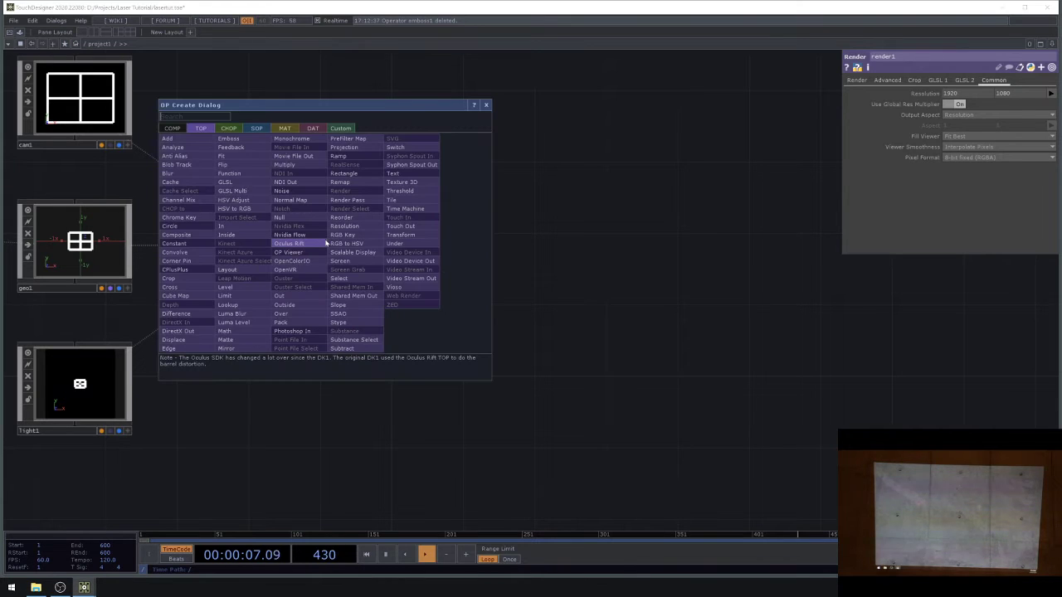
pyautogui.write('n')
pyautogui.click(280, 218)
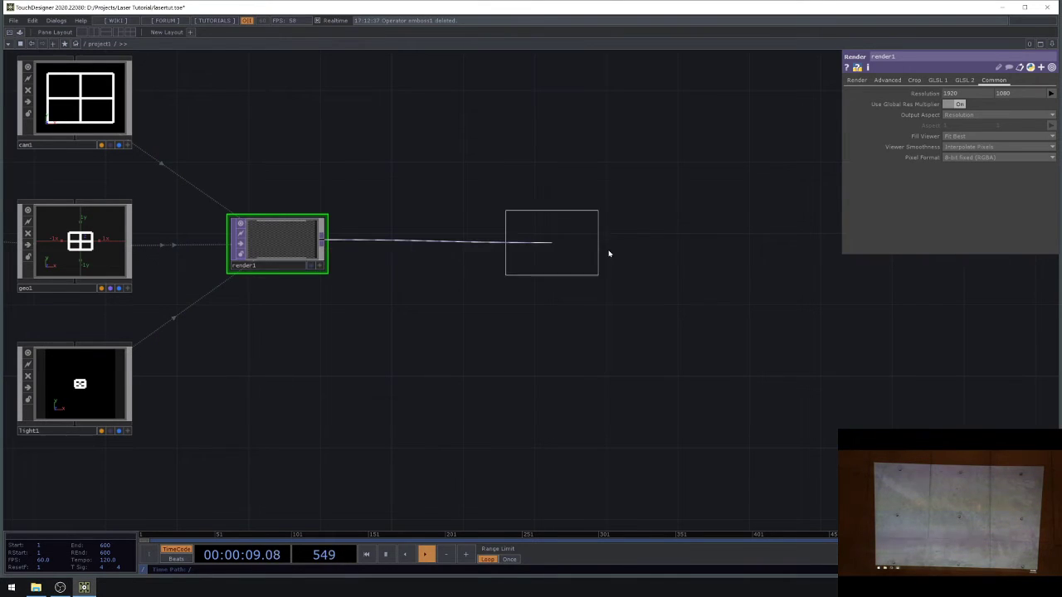
pyautogui.click(682, 243)
pyautogui.click(680, 265)
pyautogui.write('_o')
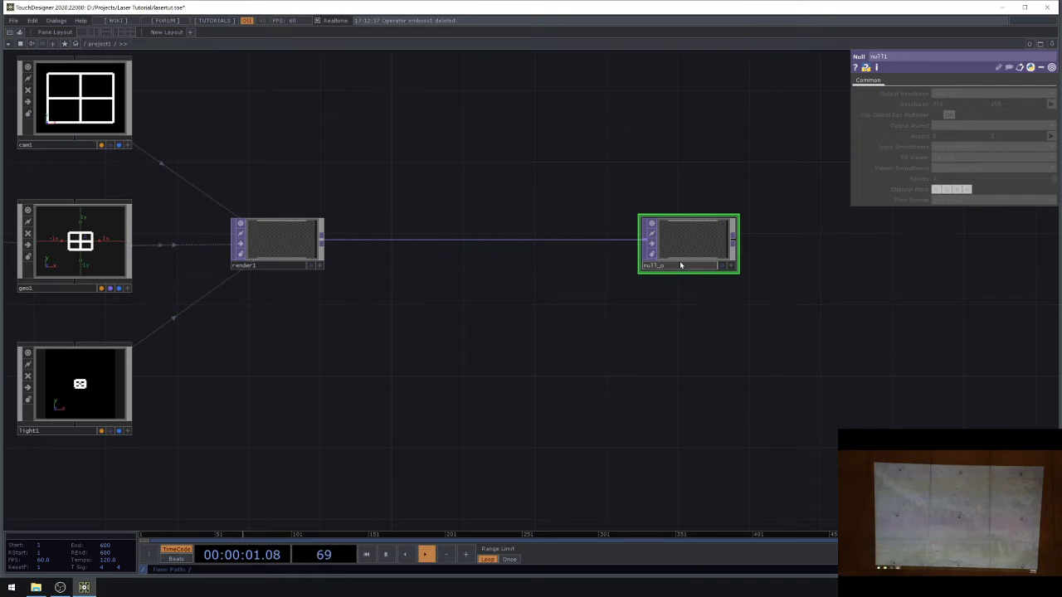
pyautogui.write('utput')
pyautogui.press('Return')
pyautogui.moveTo(680, 265); pyautogui.dragTo(569, 334)
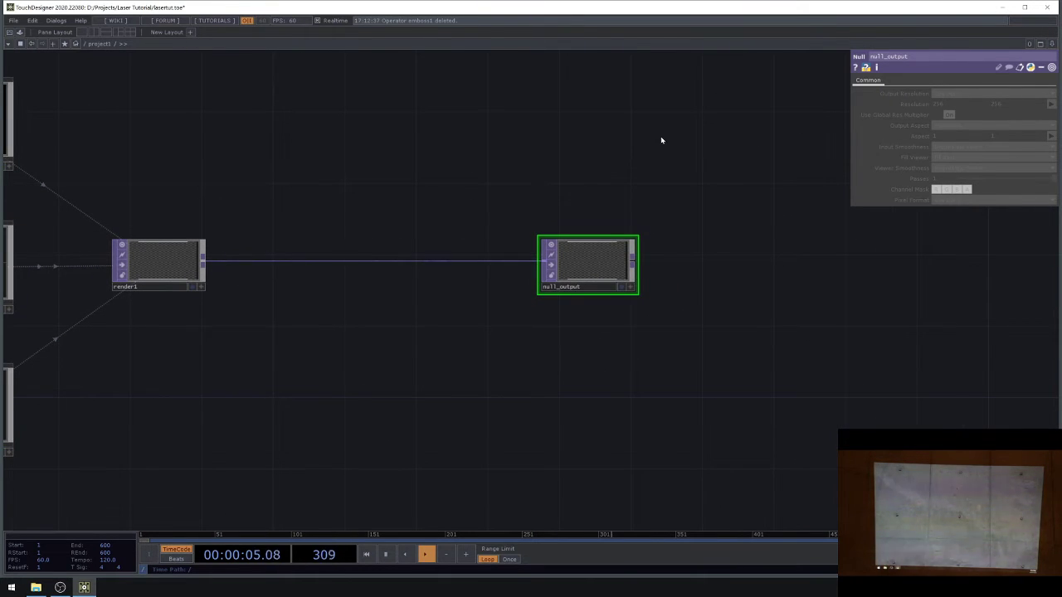
# - Add a Window COMP, window1, with null_output as its Window Operator
pyautogui.press('Tab')
pyautogui.click(508, 29)
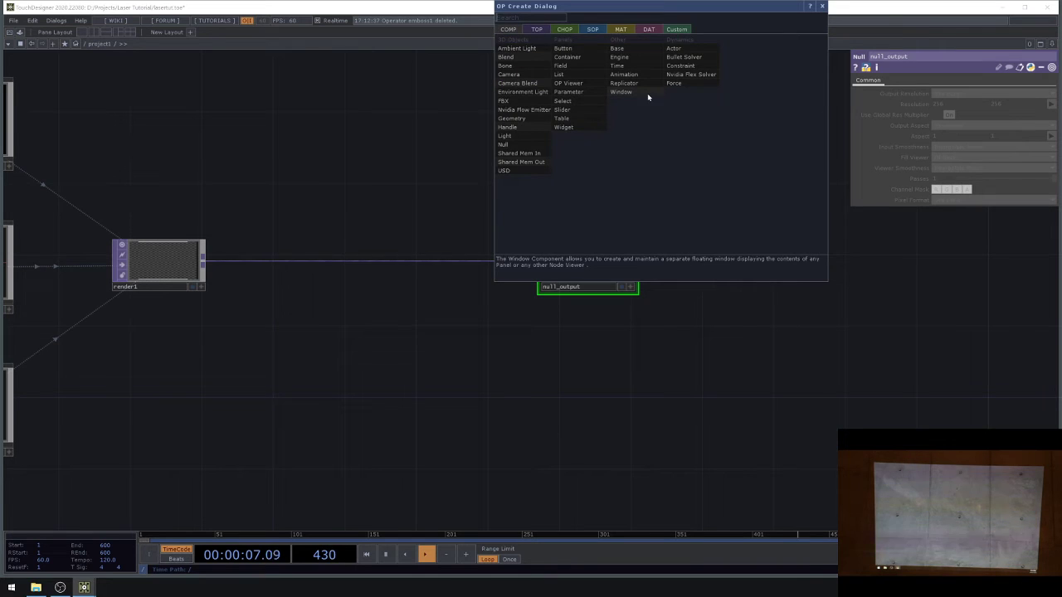
pyautogui.click(648, 97)
pyautogui.click(612, 159)
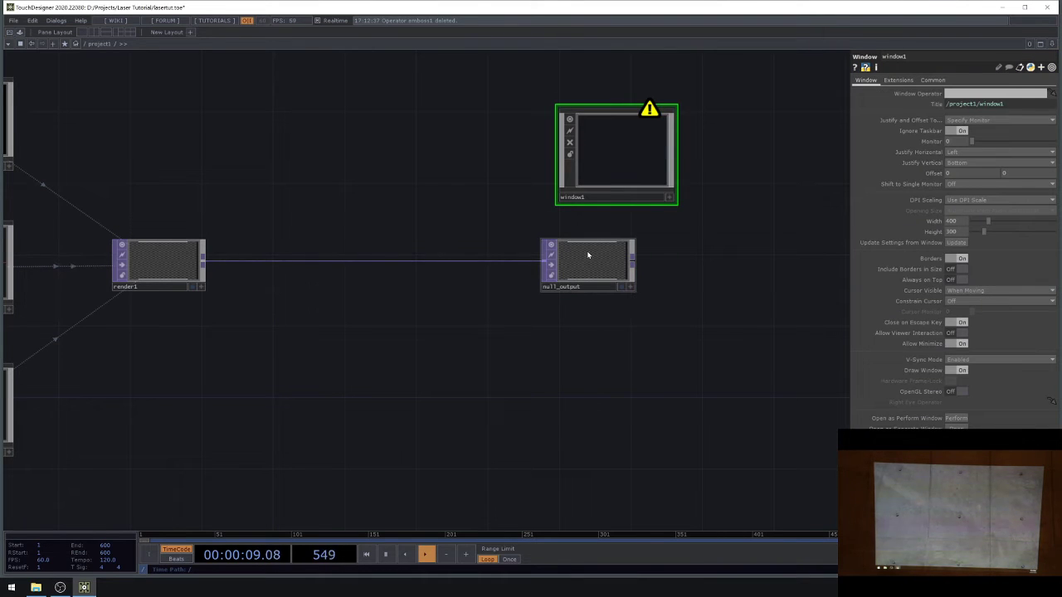
pyautogui.moveTo(493, 301); pyautogui.dragTo(533, 304)
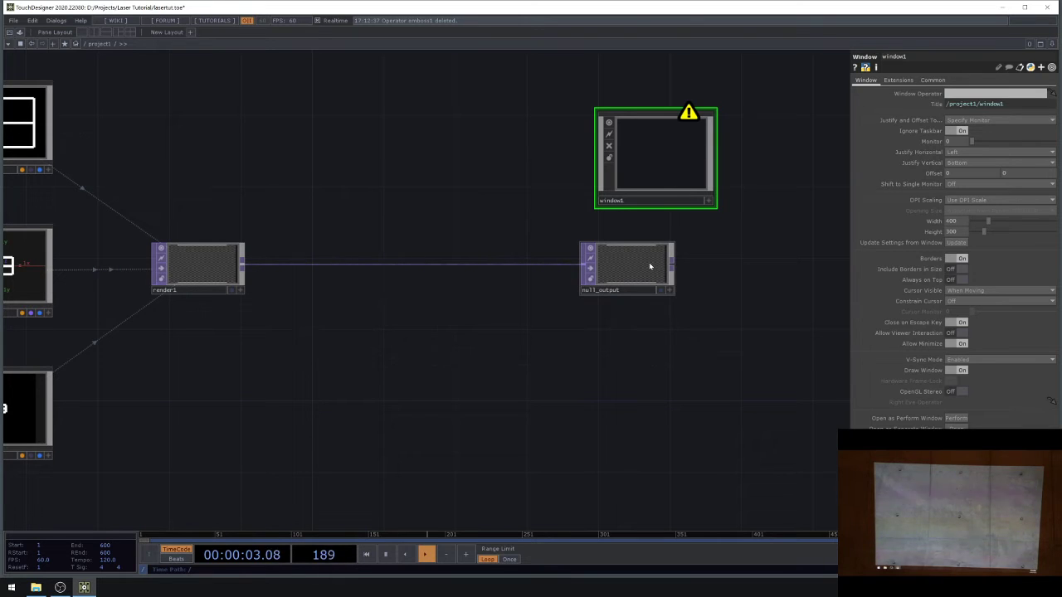
pyautogui.moveTo(650, 265); pyautogui.dragTo(676, 163)
pyautogui.click(681, 159)
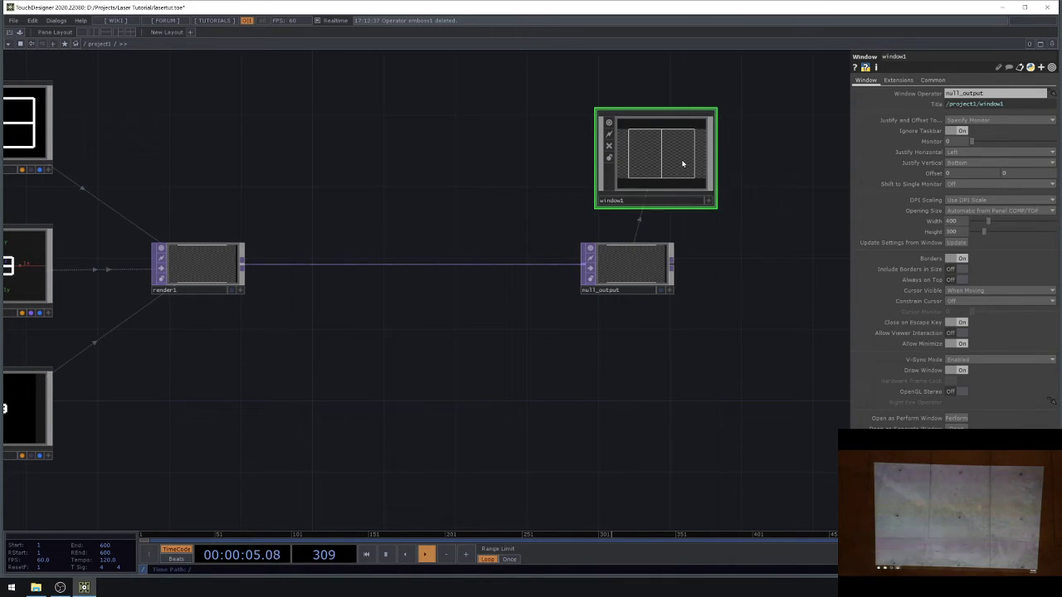
# - Set window1 to Fill, Borders Off, Monitor 1, and open it as a separate window
pyautogui.click(967, 211)
pyautogui.click(961, 232)
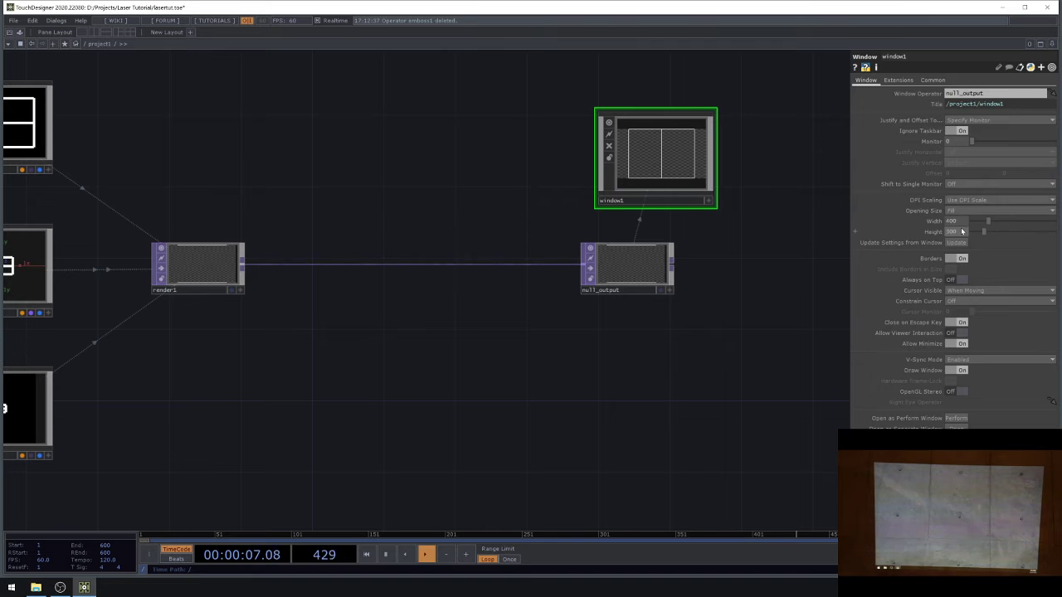
pyautogui.click(960, 259)
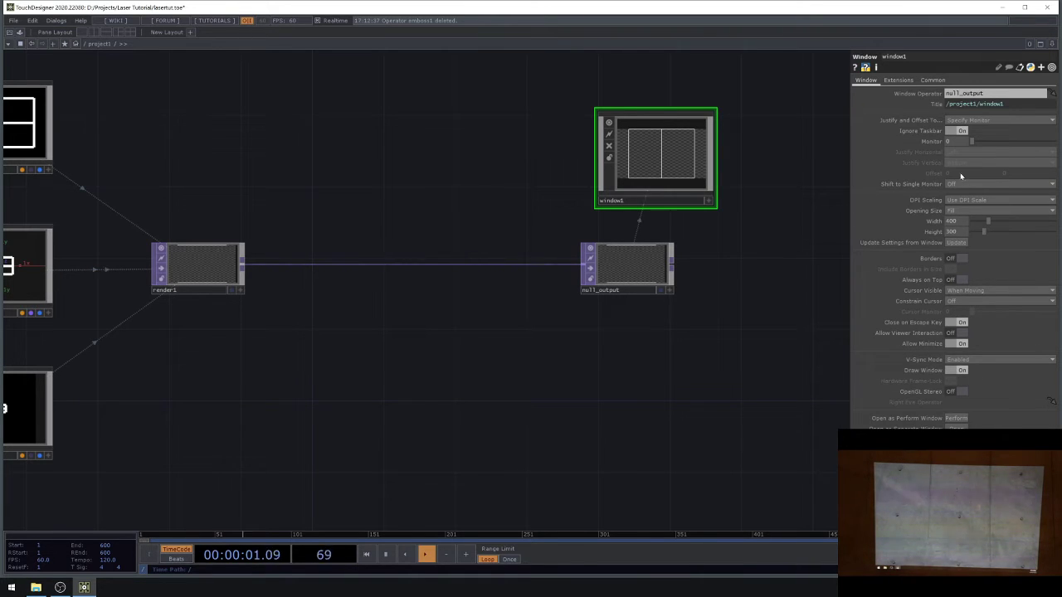
pyautogui.moveTo(975, 139); pyautogui.dragTo(980, 138)
pyautogui.click(956, 428)
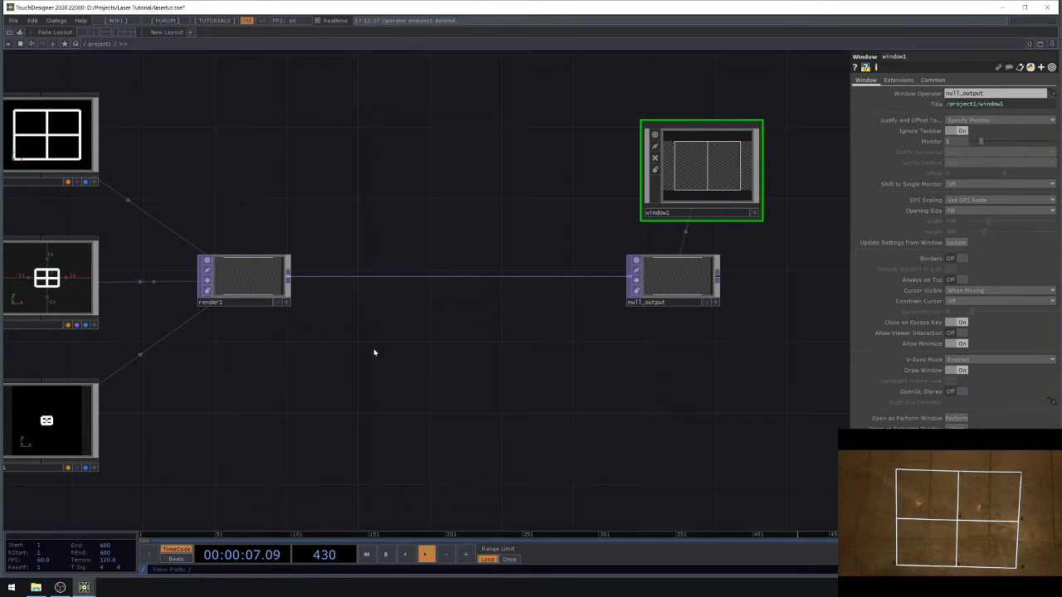
# - Shift null_output and window1 right and bring the stoner component in from the Palette
pyautogui.moveTo(744, 373); pyautogui.dragTo(592, 141)
pyautogui.moveTo(701, 175); pyautogui.dragTo(807, 175)
pyautogui.click(564, 183)
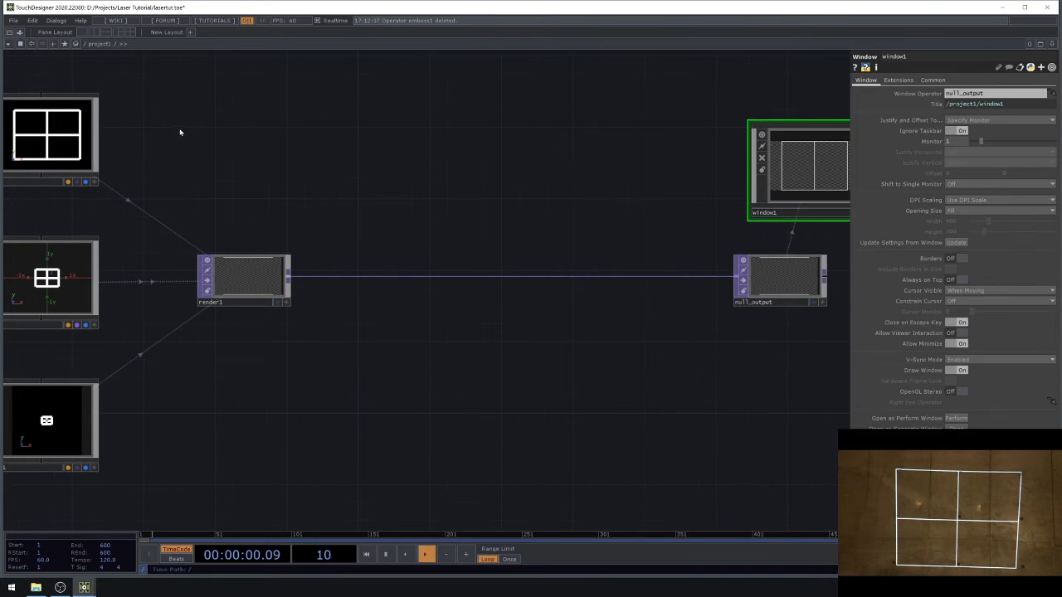
pyautogui.click(19, 33)
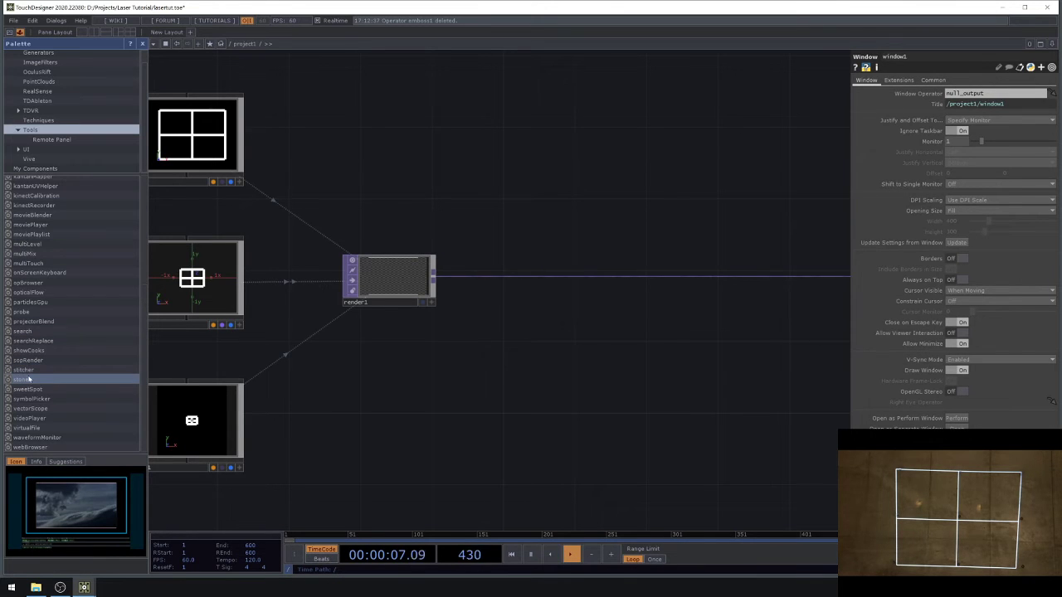
pyautogui.moveTo(25, 379); pyautogui.dragTo(574, 175)
pyautogui.click(143, 44)
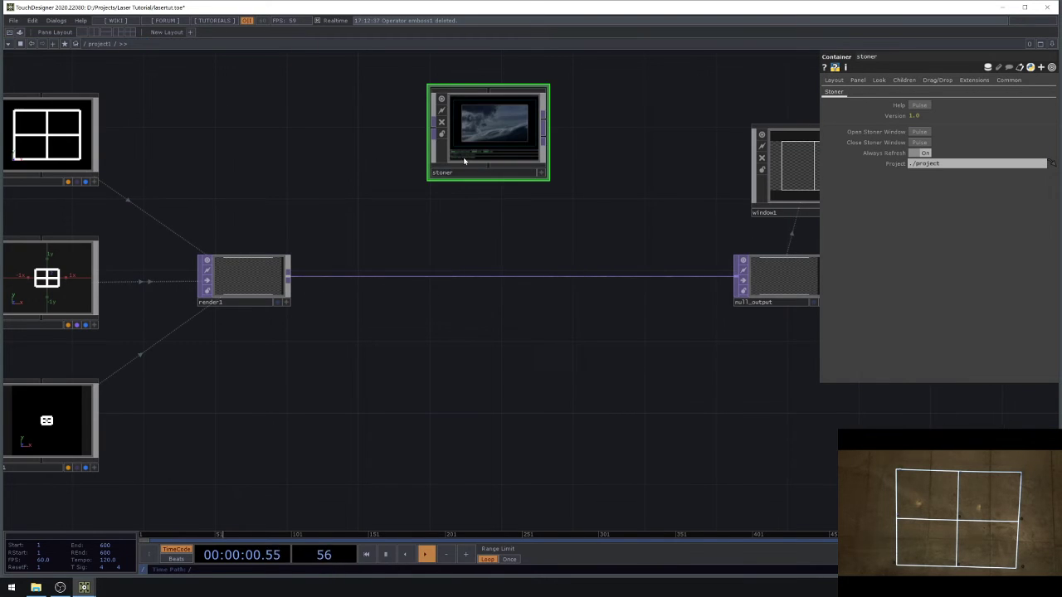
pyautogui.moveTo(489, 137); pyautogui.dragTo(434, 176)
pyautogui.moveTo(486, 327); pyautogui.dragTo(421, 361)
pyautogui.moveTo(394, 218); pyautogui.dragTo(414, 218)
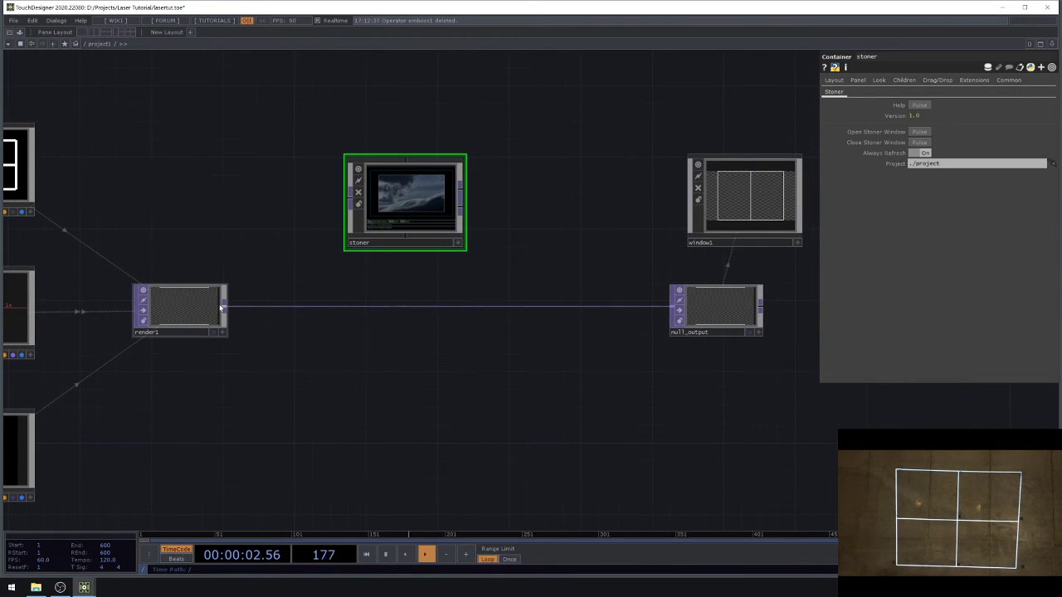
# - Wire render1 into stoner and stoner into null_output, placing stoner on that line
pyautogui.click(183, 309)
pyautogui.moveTo(224, 307); pyautogui.dragTo(349, 200)
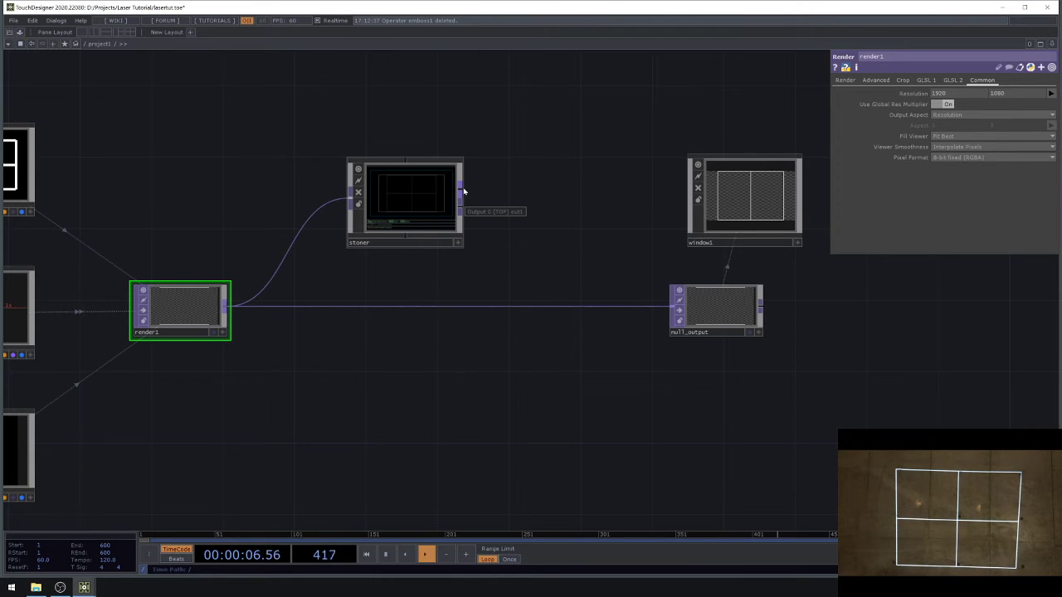
pyautogui.moveTo(464, 192); pyautogui.dragTo(668, 308)
pyautogui.click(398, 207)
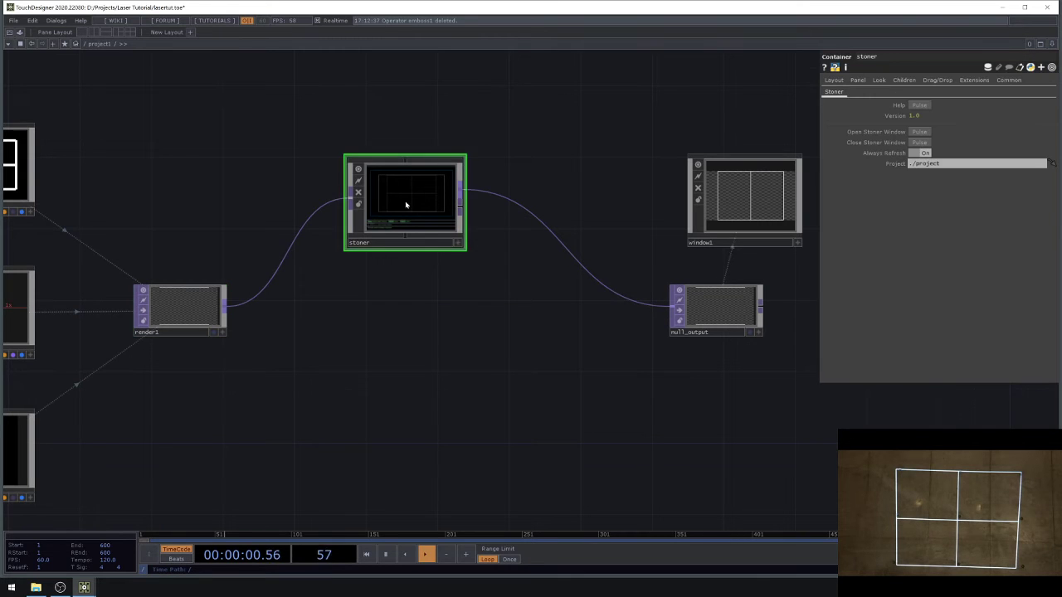
pyautogui.moveTo(406, 205); pyautogui.dragTo(442, 313)
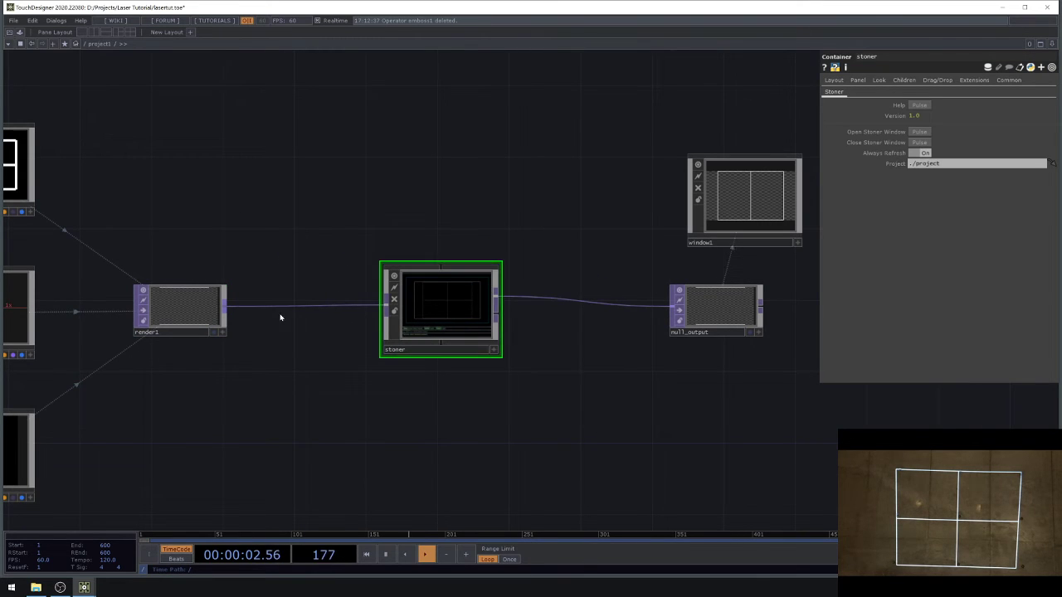
pyautogui.scroll(5, 466, 333)
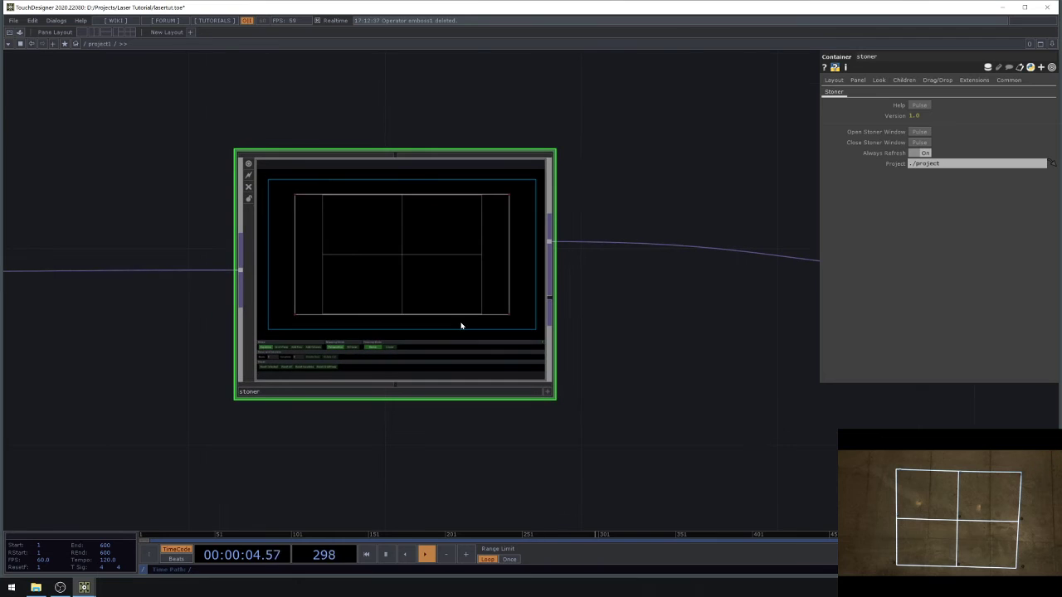
# - Open the Stoner window, move it aside, and pull the keystone's bottom-left corner inward
pyautogui.rightClick(388, 246)
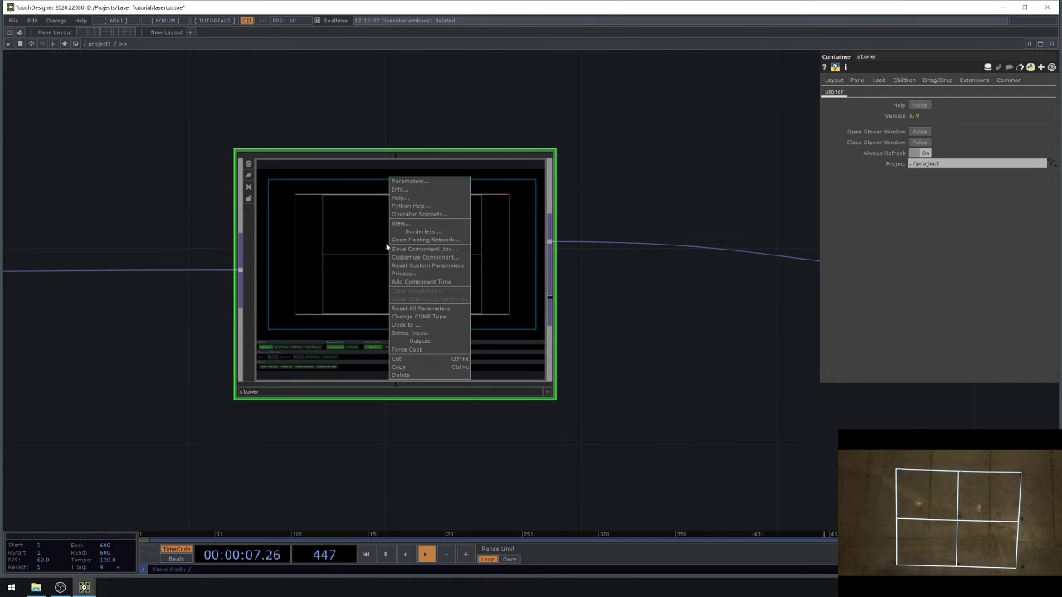
pyautogui.click(339, 253)
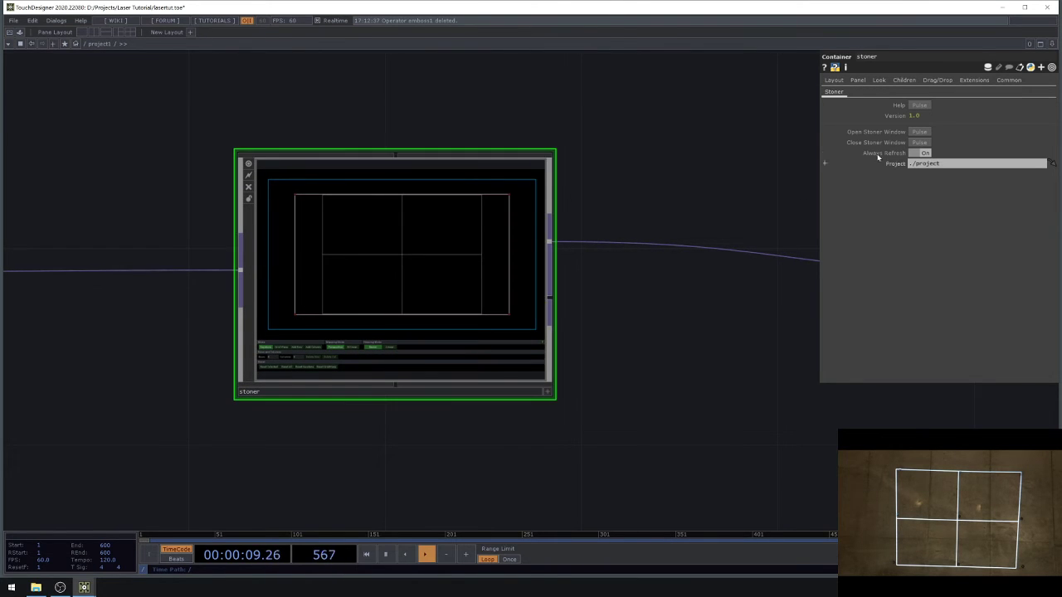
pyautogui.click(920, 132)
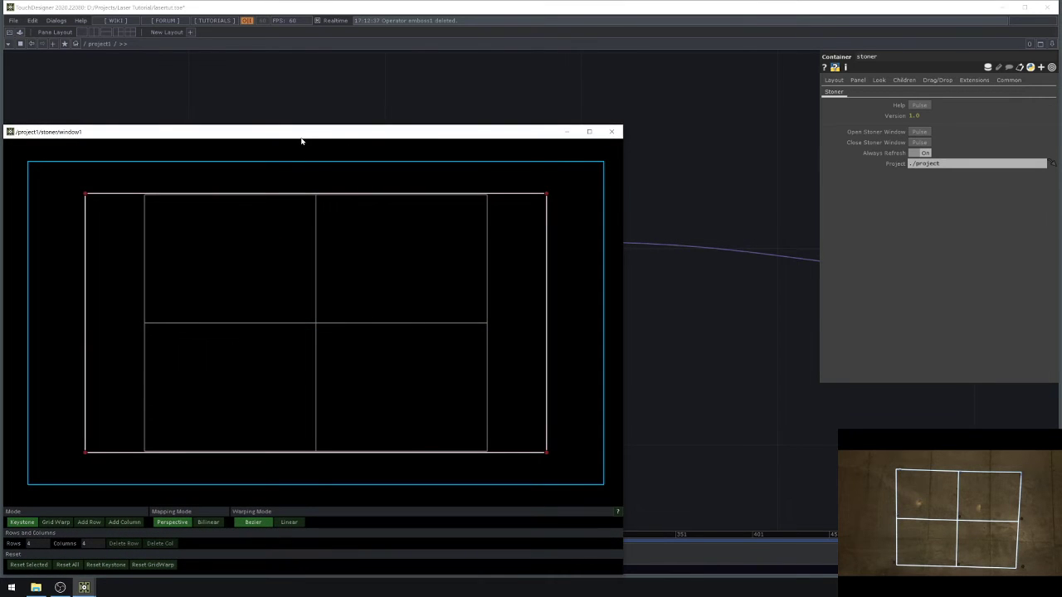
pyautogui.moveTo(302, 140); pyautogui.dragTo(461, 83)
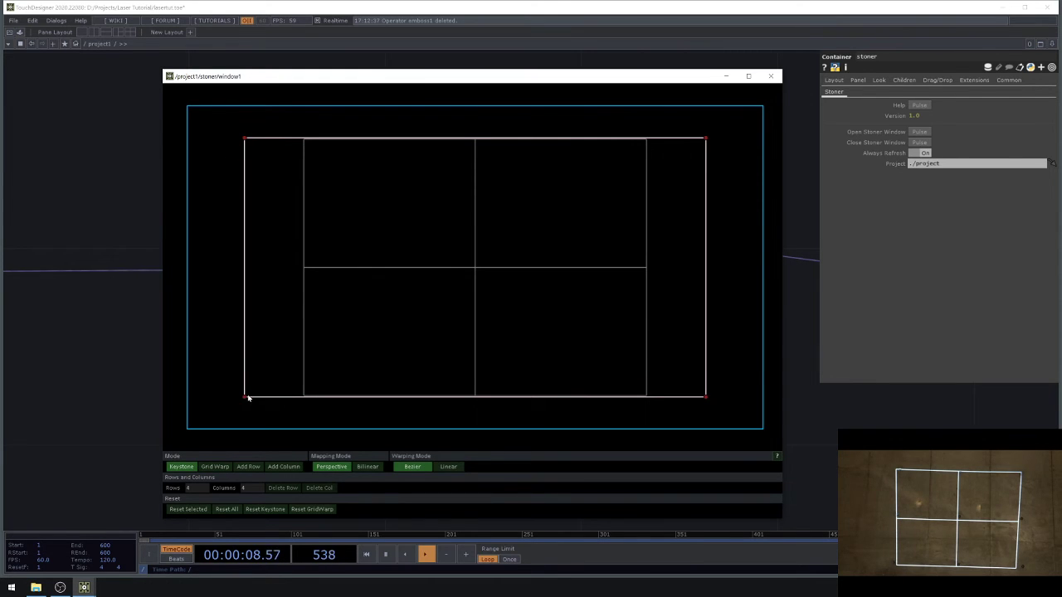
pyautogui.moveTo(248, 398); pyautogui.dragTo(396, 302)
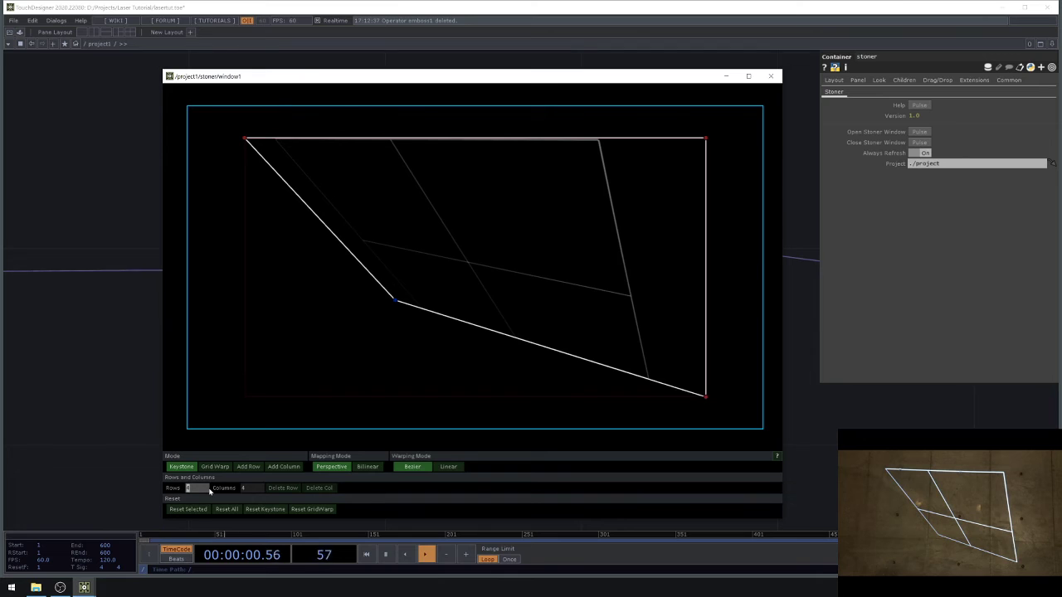
# - Reset the keystone to a flat rectangle and enter 3 rows and 3 columns
pyautogui.press('Return')
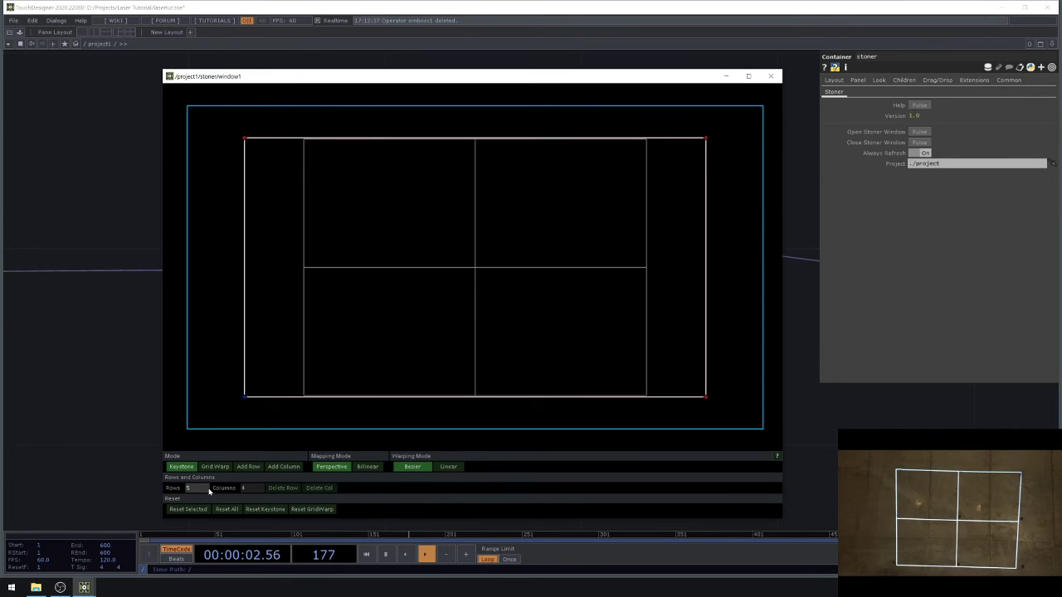
pyautogui.click(196, 492)
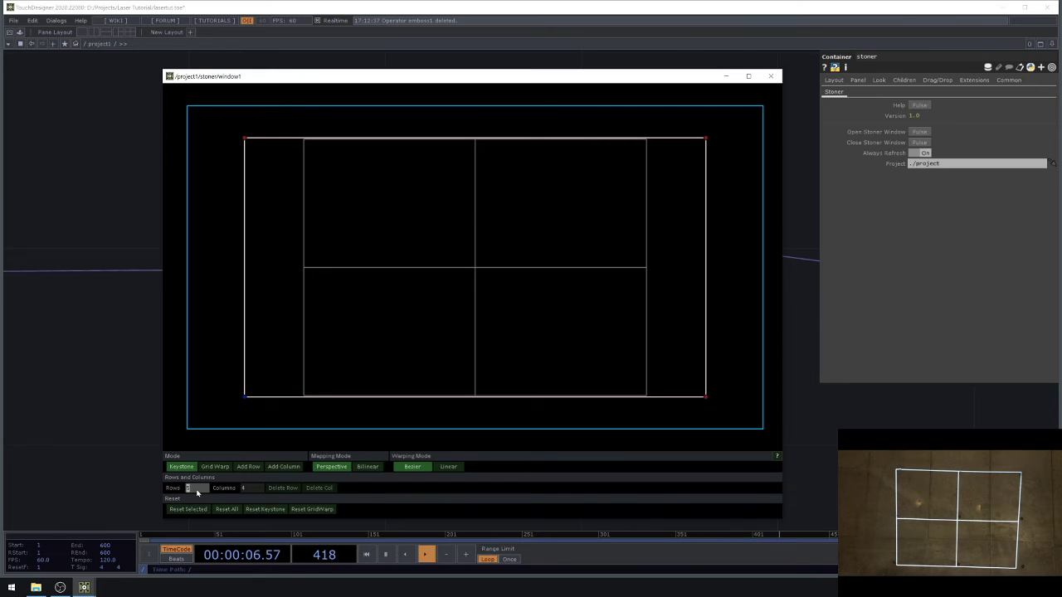
pyautogui.write('3')
pyautogui.press('Tab')
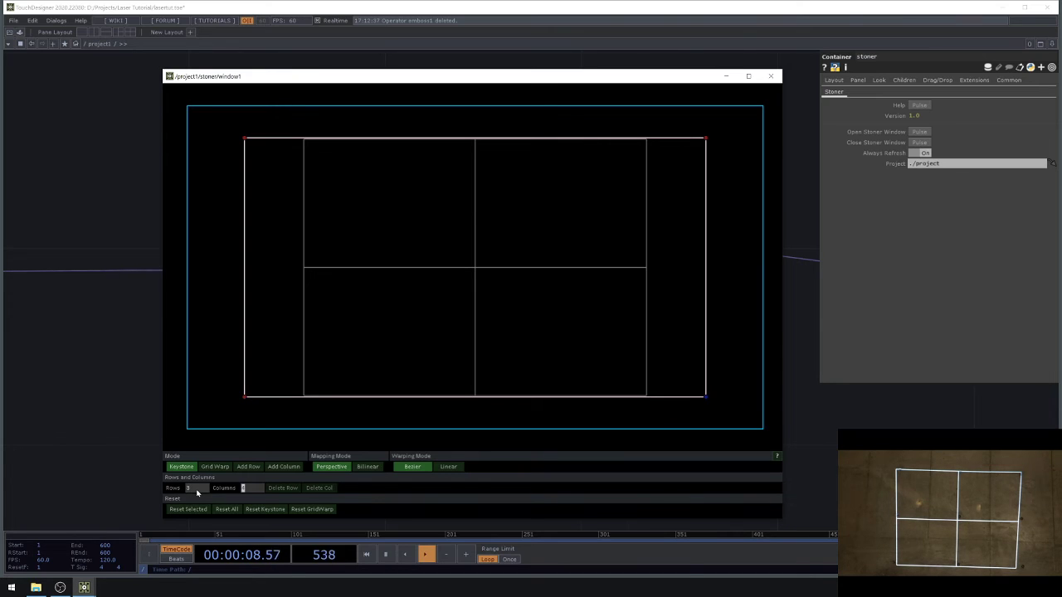
pyautogui.write('3')
pyautogui.press('Return')
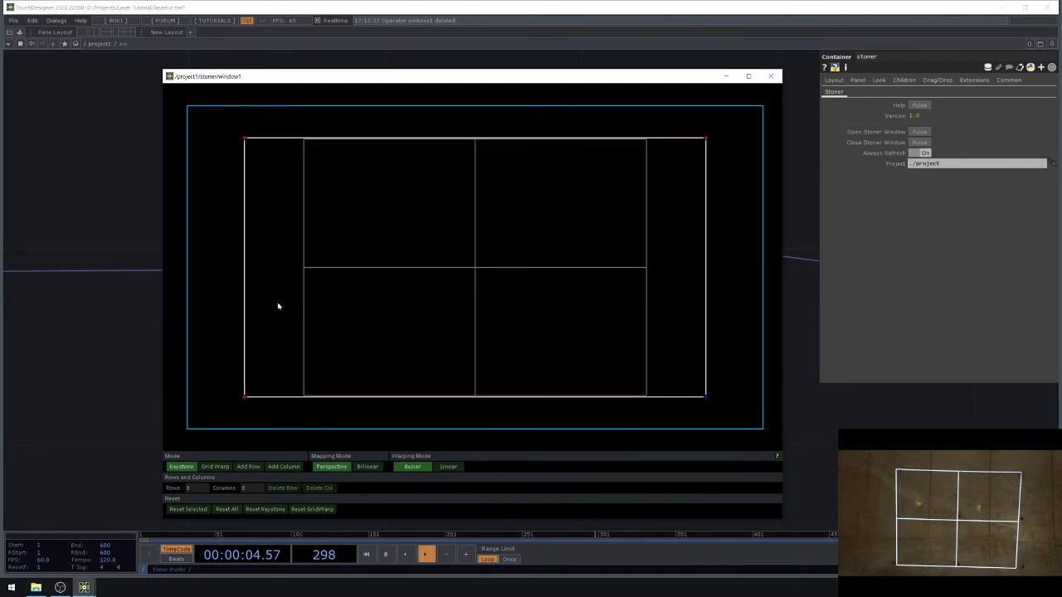
# - Drag all four keystone corners into a skewed quad that squares the projected grid
pyautogui.moveTo(244, 141); pyautogui.dragTo(259, 143)
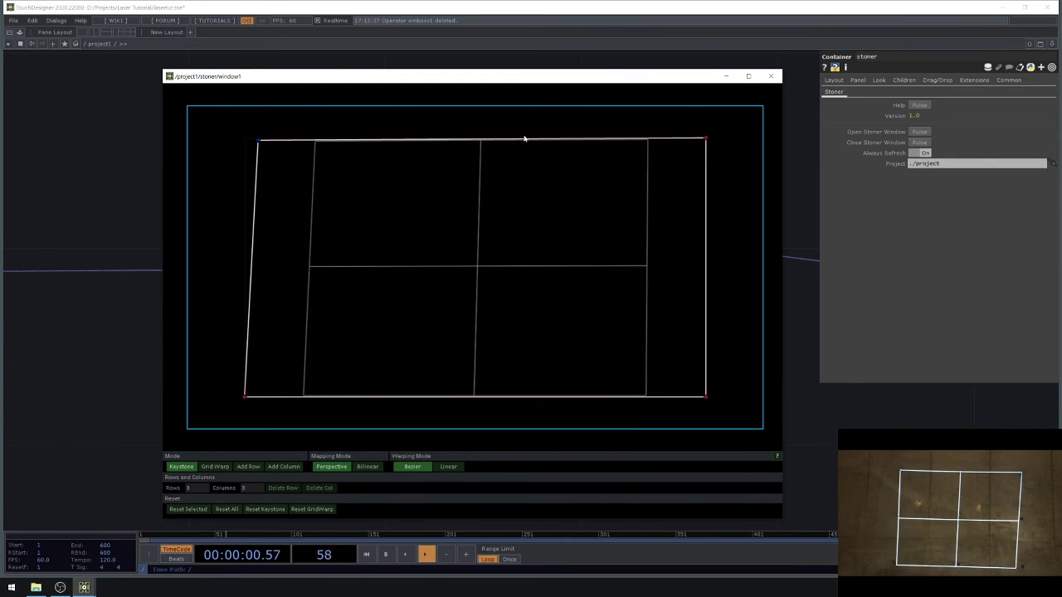
pyautogui.moveTo(705, 139); pyautogui.dragTo(702, 146)
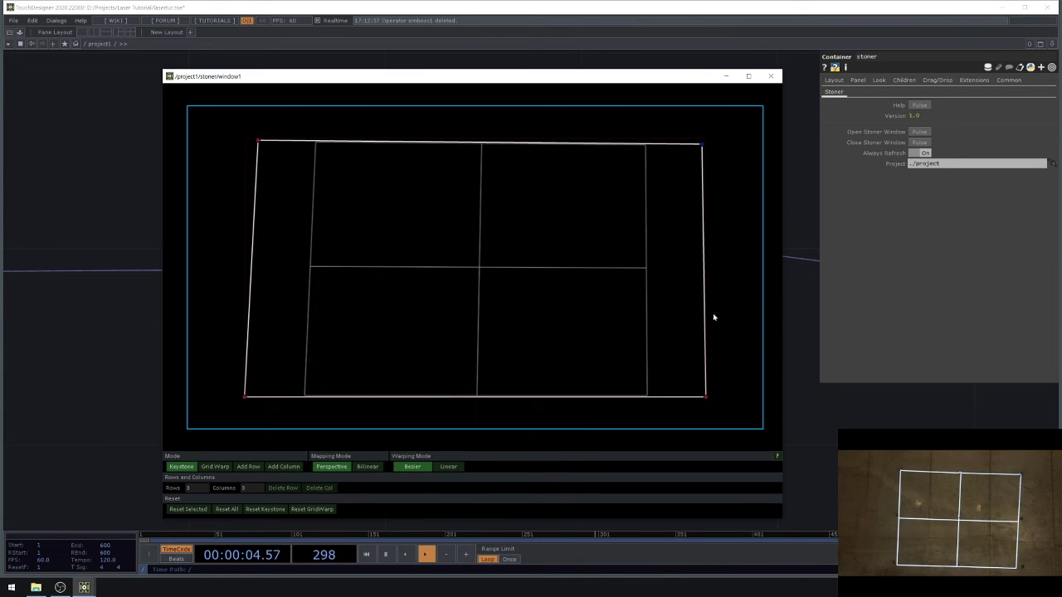
pyautogui.moveTo(707, 402); pyautogui.dragTo(725, 398)
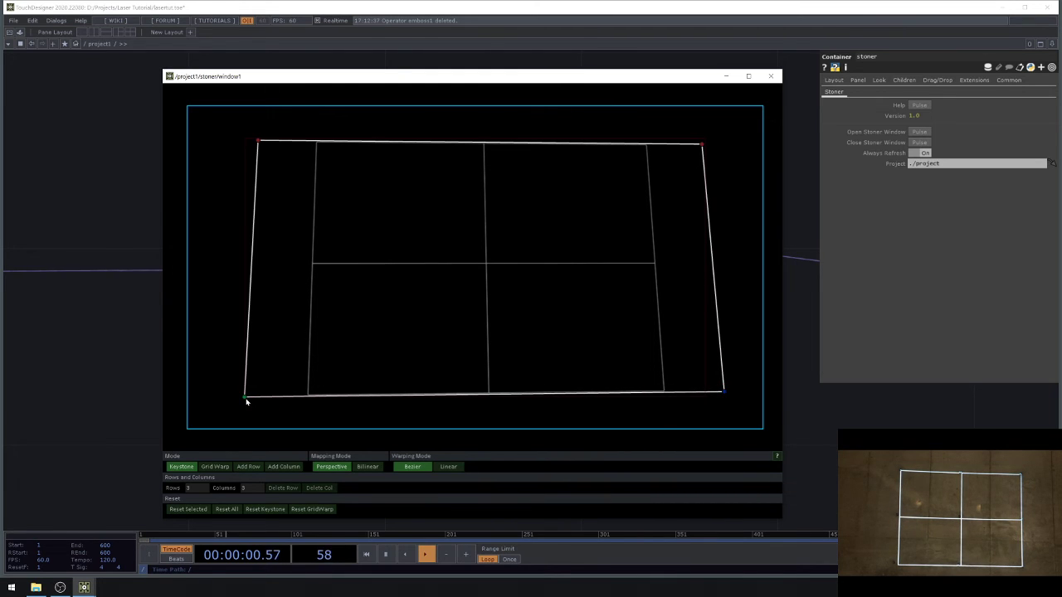
pyautogui.moveTo(245, 399); pyautogui.dragTo(237, 395)
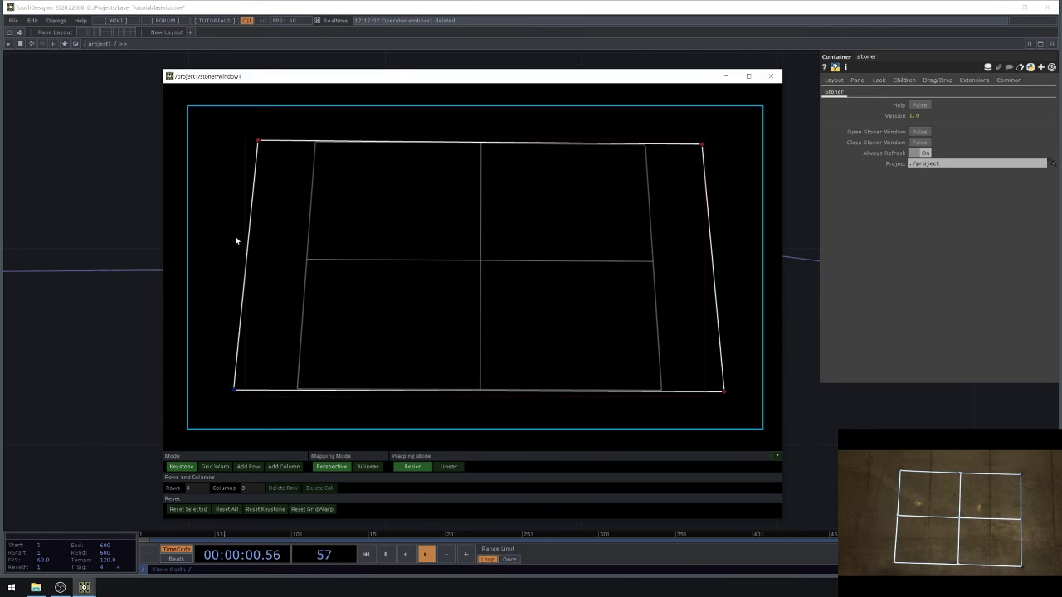
# - Nudge the top-left corner up-left and the bottom-right corner right-down with arrow keys
pyautogui.click(258, 144)
pyautogui.press('Up')
pyautogui.press('Up')
pyautogui.press('Left')
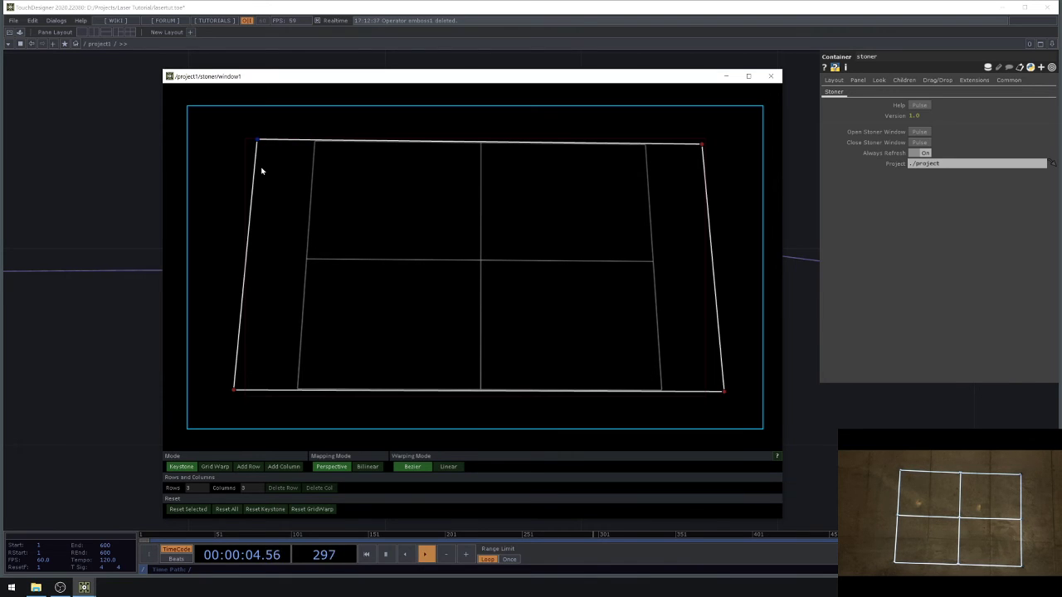
pyautogui.press('Up')
pyautogui.press('Left')
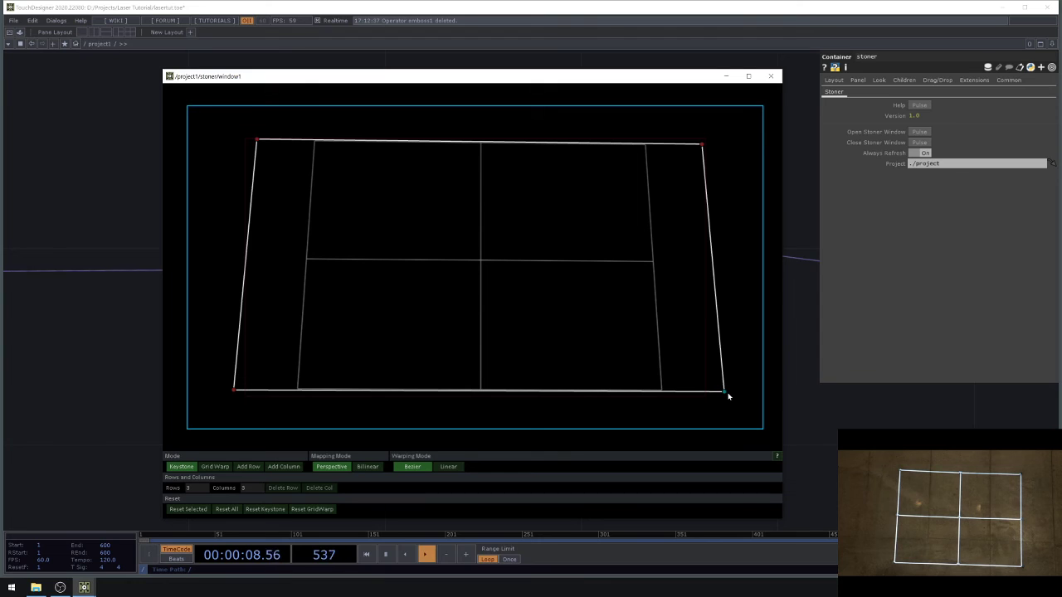
pyautogui.press('Right')
pyautogui.press('Right')
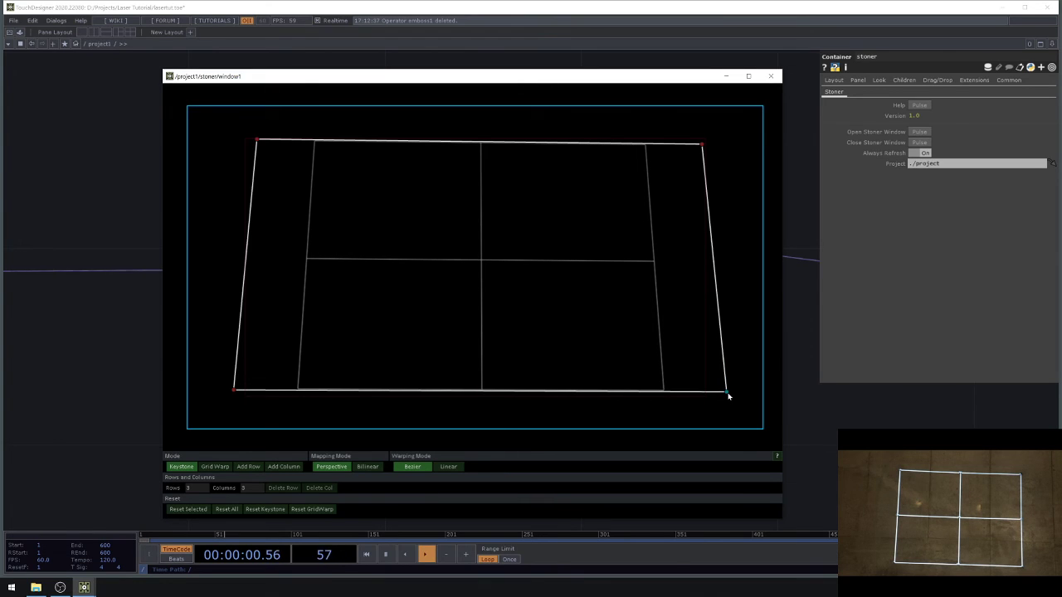
pyautogui.press('Down')
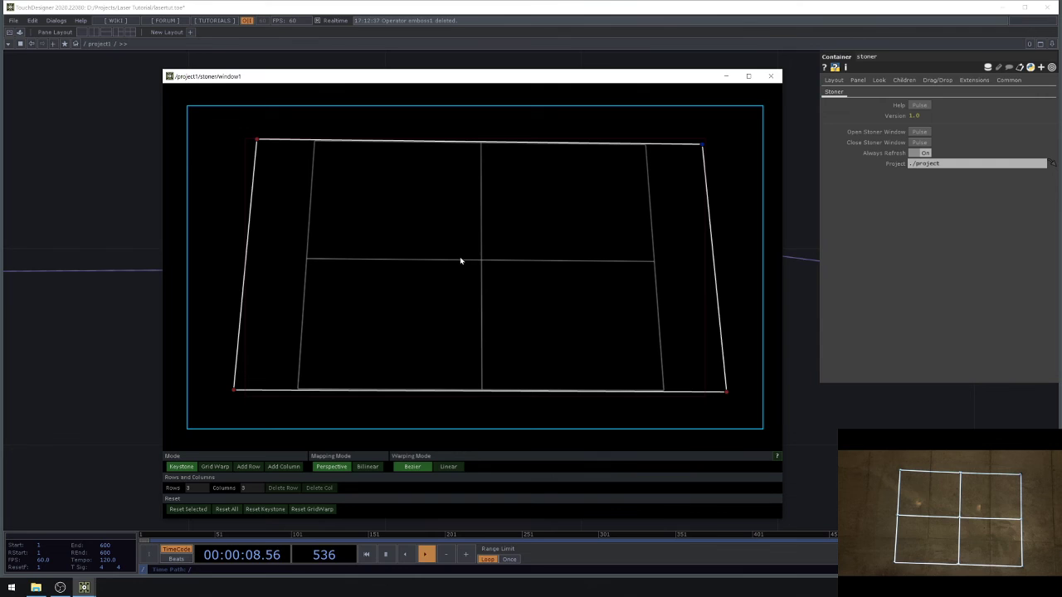
# - Switch to Grid Warp and inspect the centre, bottom, top and bottom-left control points
pyautogui.click(216, 467)
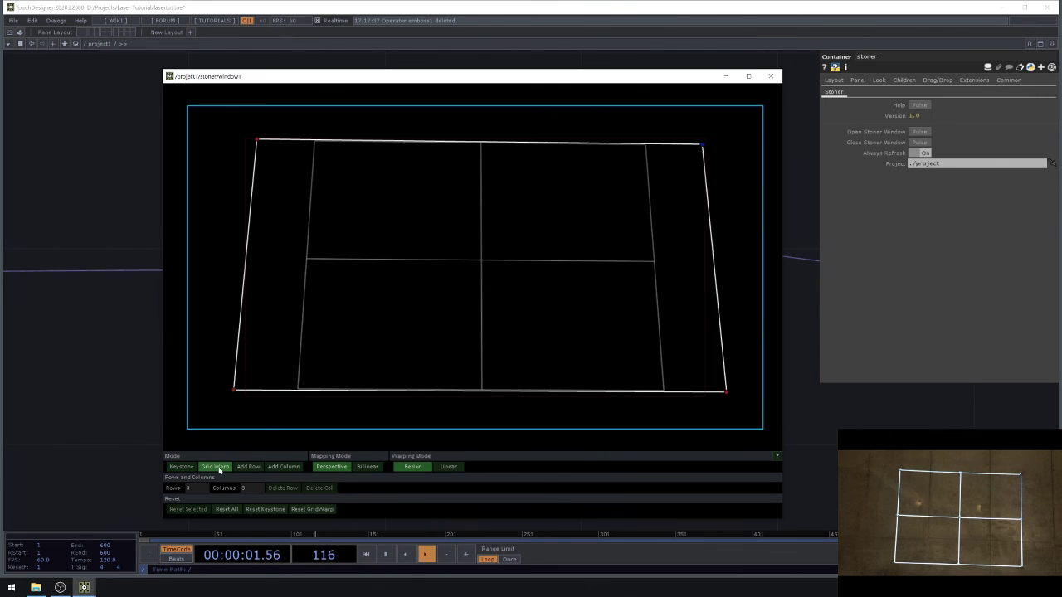
pyautogui.click(481, 262)
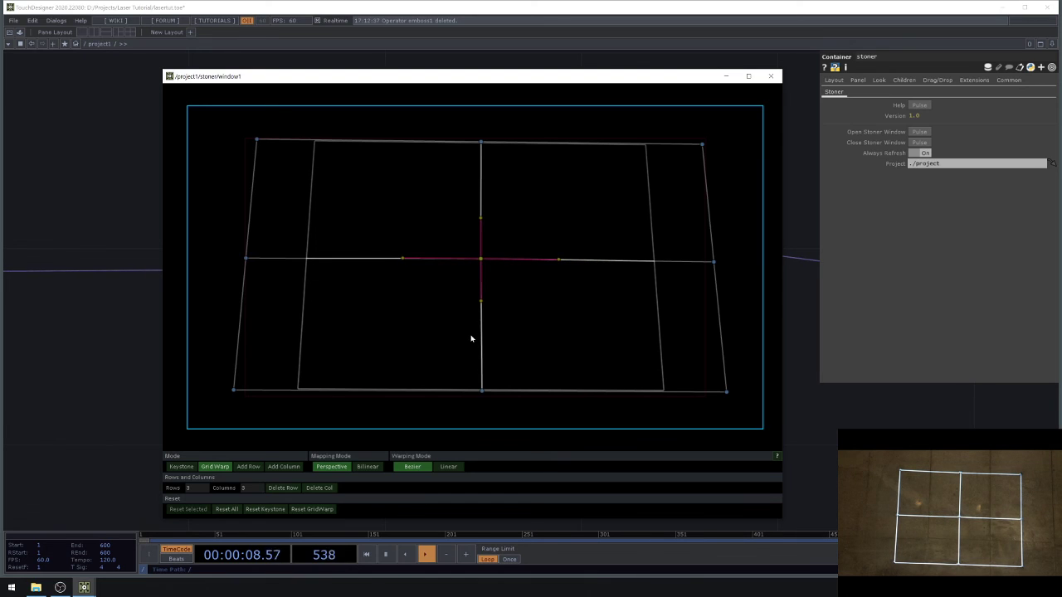
pyautogui.click(483, 391)
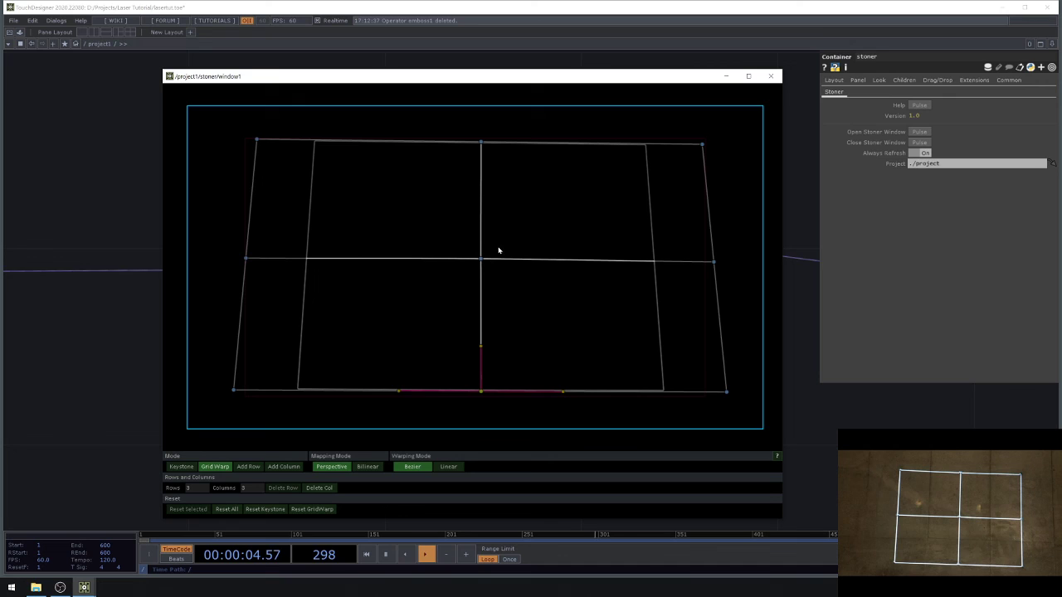
pyautogui.click(483, 143)
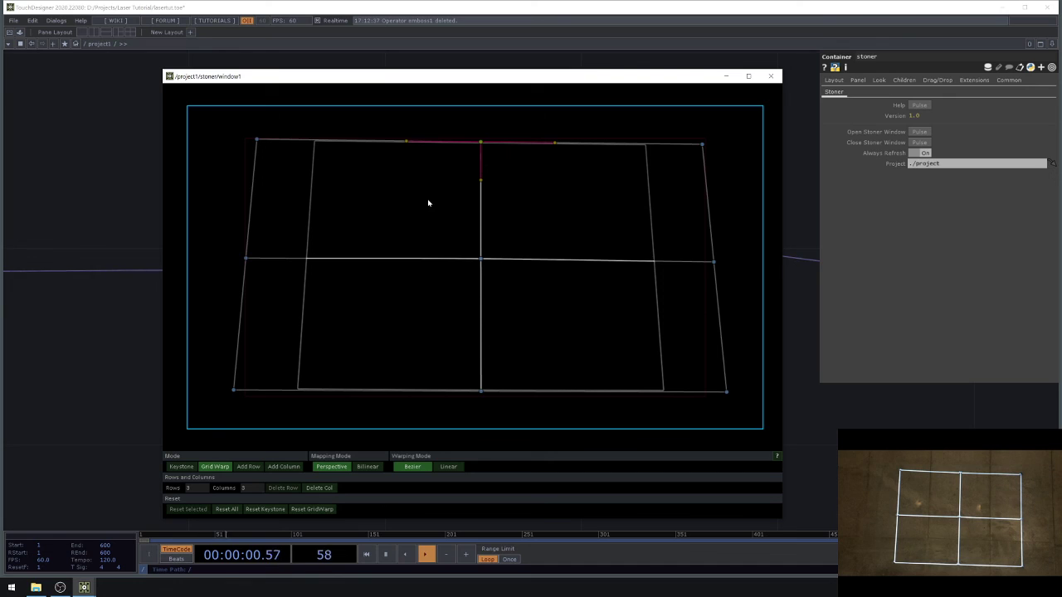
pyautogui.click(233, 397)
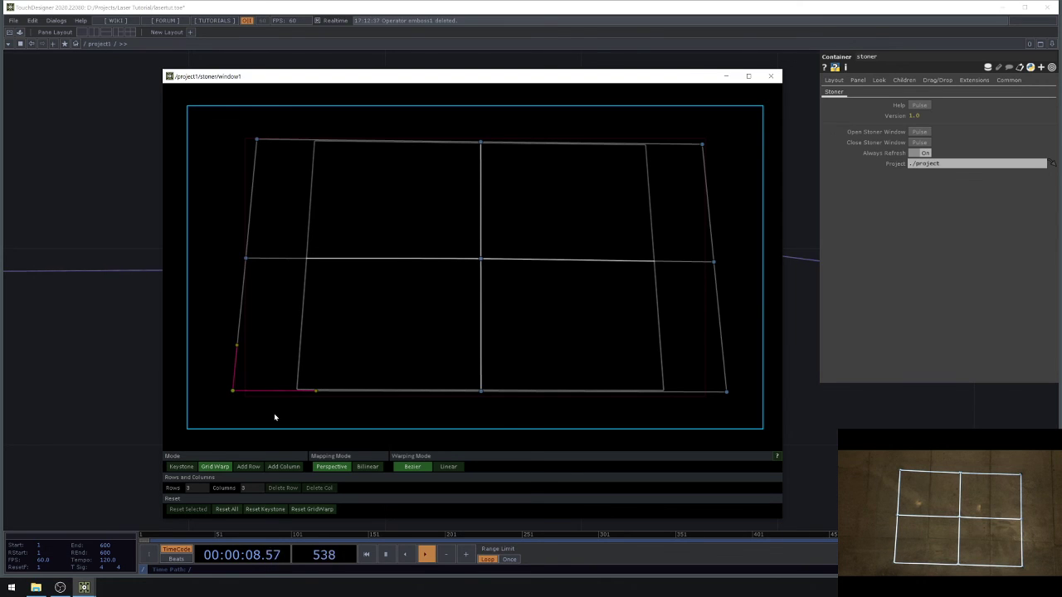
# - Close the Stoner window and zoom out to show the whole project1 network chain
pyautogui.click(770, 75)
pyautogui.scroll(-5, 639, 311)
pyautogui.moveTo(674, 347); pyautogui.dragTo(641, 336)
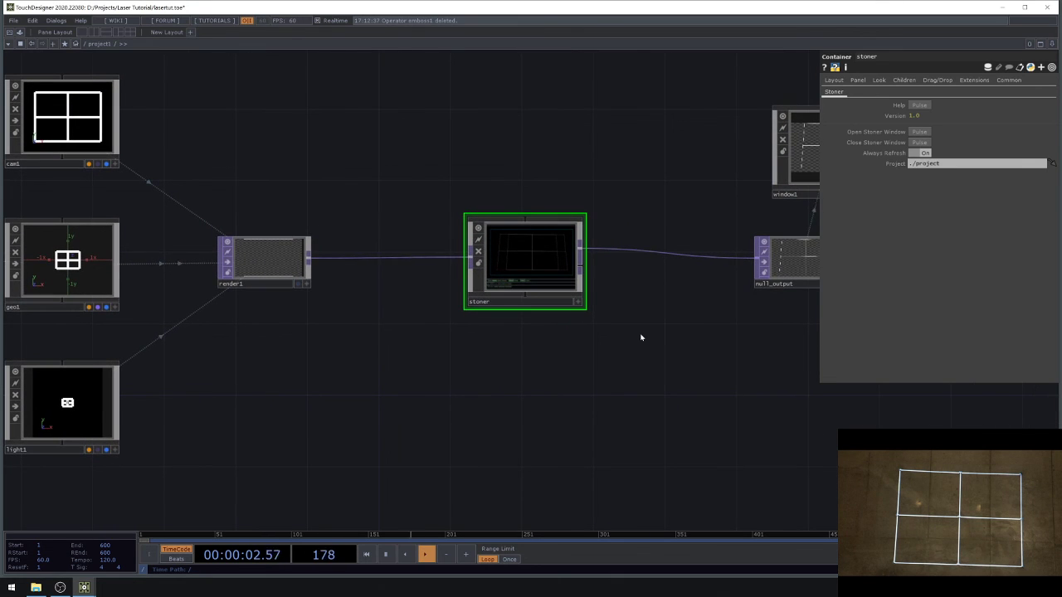
pyautogui.scroll(-3, 641, 338)
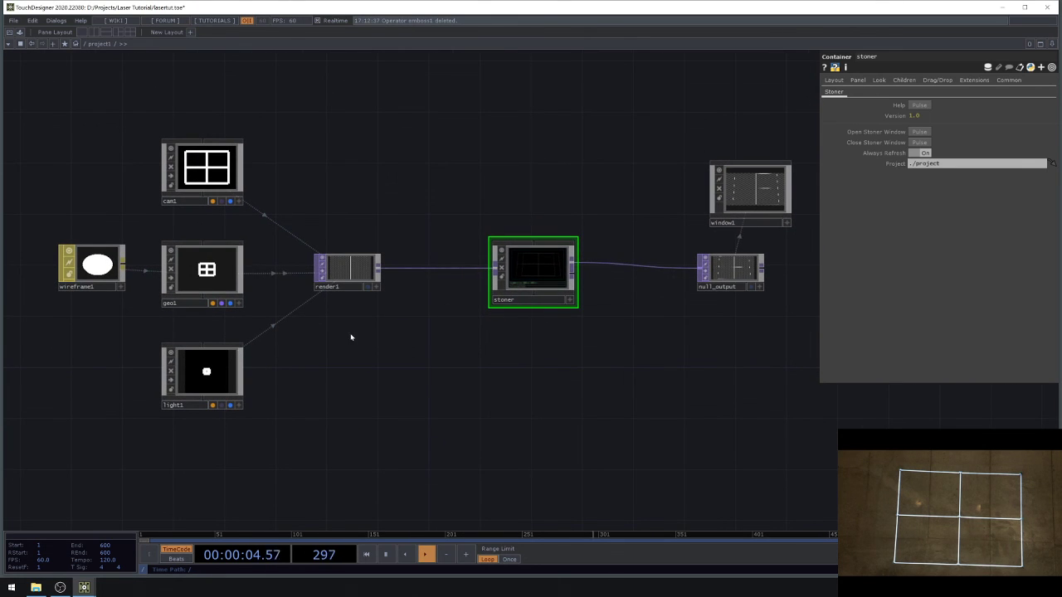